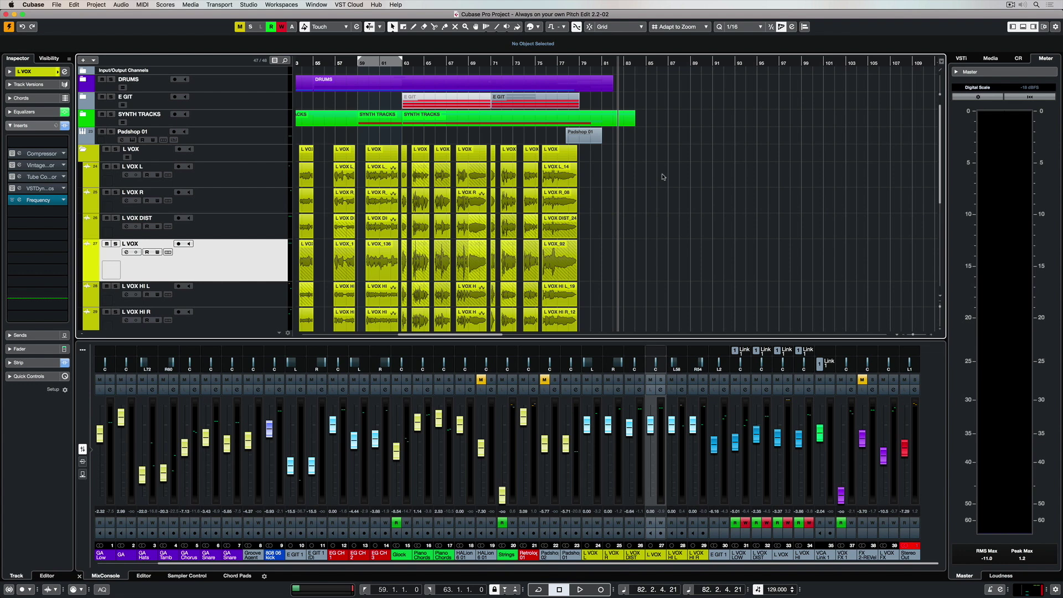
# - Toggle the full-screen MixConsole off and back on with F3
pyautogui.press('F3')
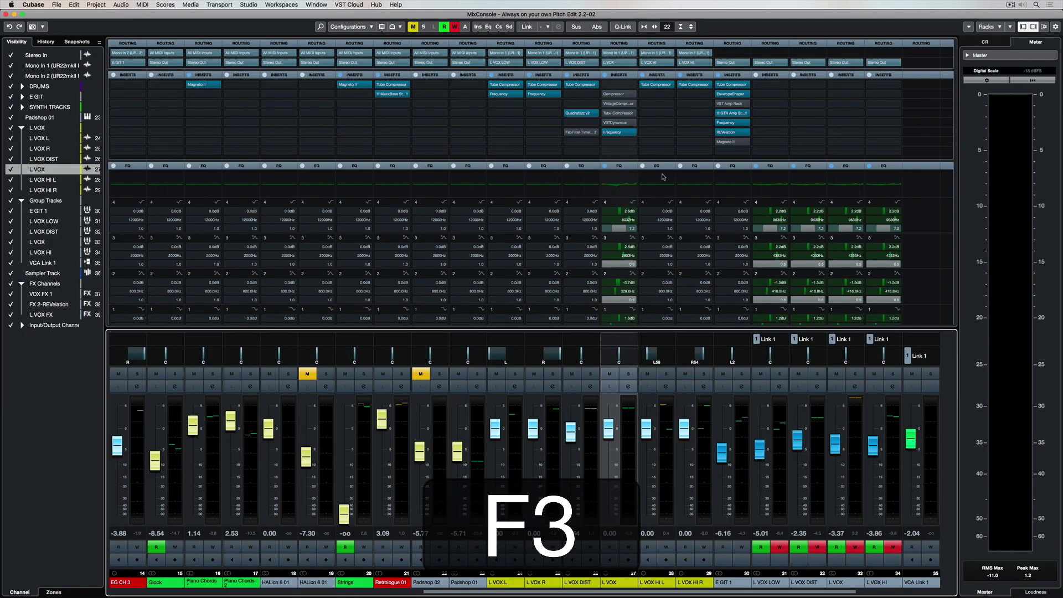
pyautogui.press('F3')
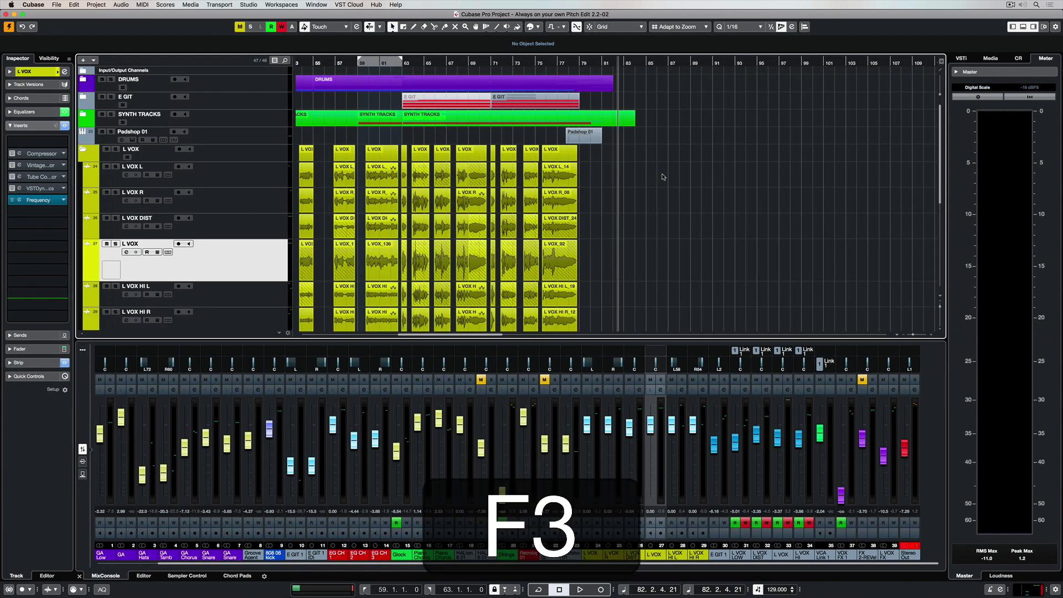
pyautogui.press('F3')
pyautogui.press('F3')
# - Open Audio Connections with F4 and view the Inputs, then the Outputs bus list
pyautogui.press('F4')
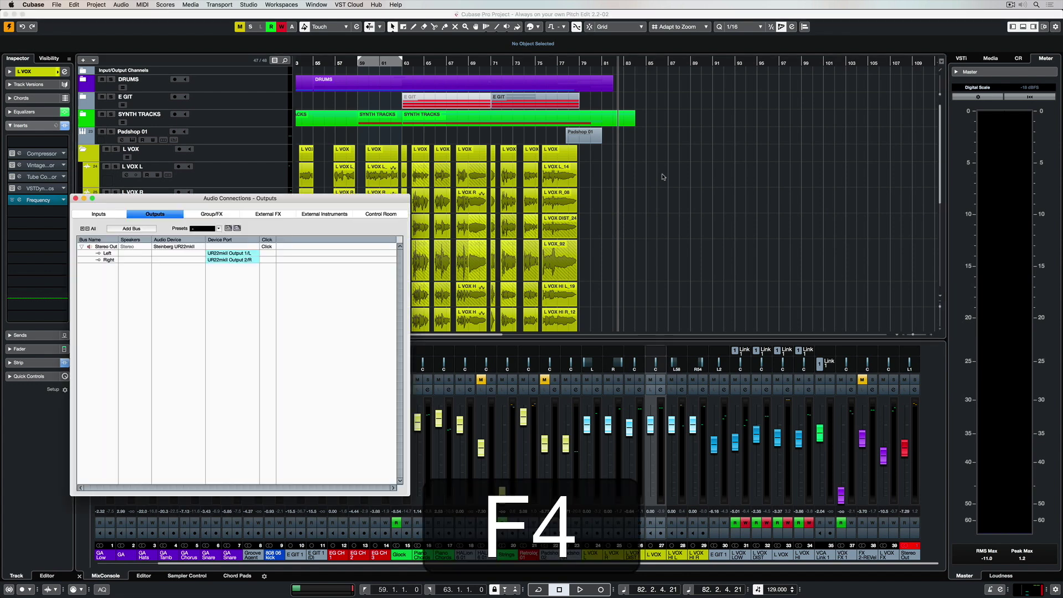
pyautogui.click(94, 217)
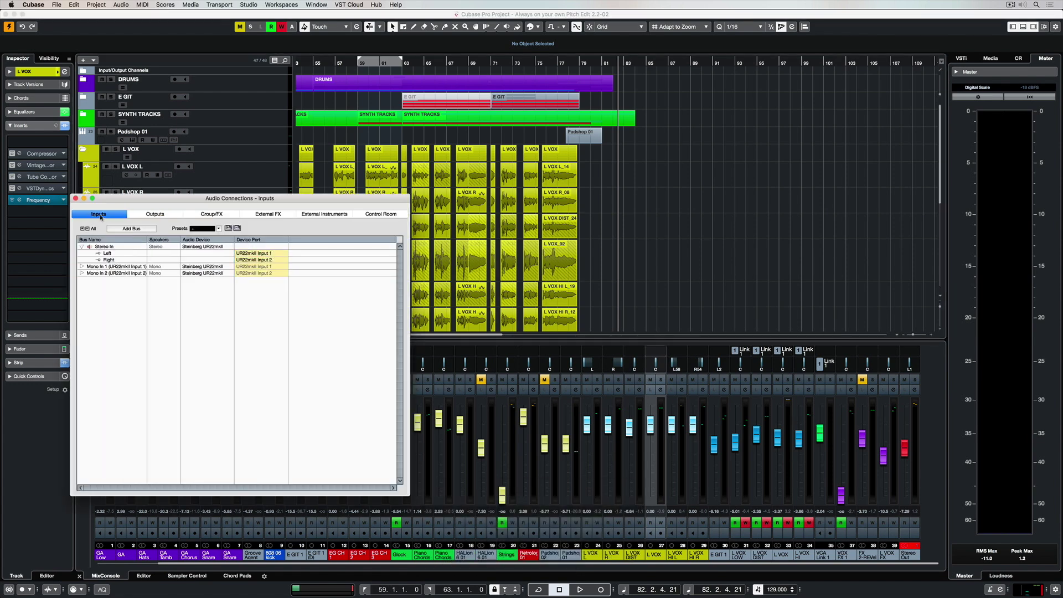
pyautogui.click(153, 216)
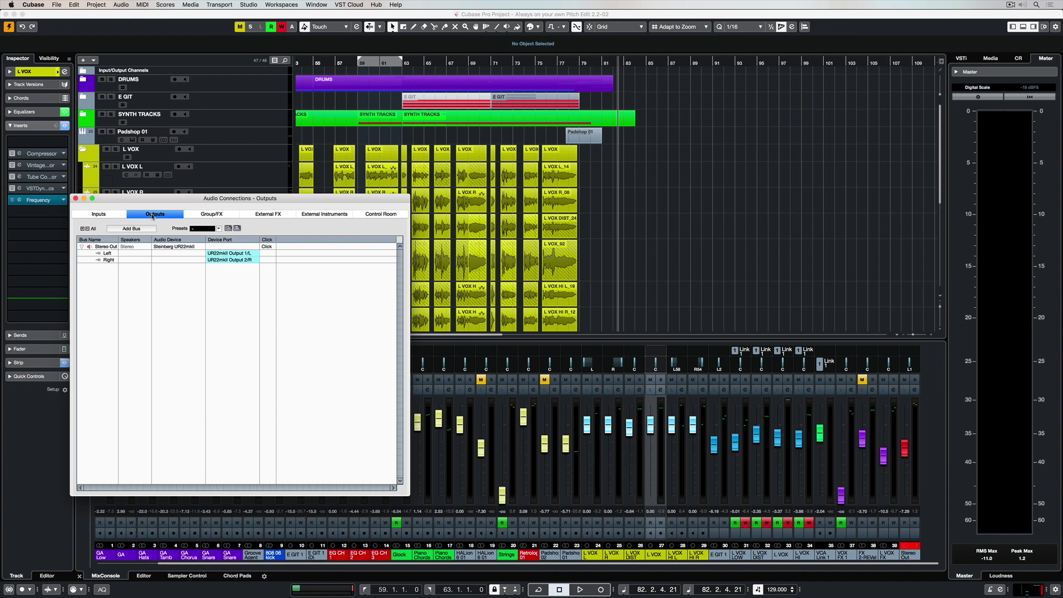
# - Close Audio Connections, toggle MediaBay with F5, and show the Media tiles beside the arrangement
pyautogui.press('F4')
pyautogui.press('F5')
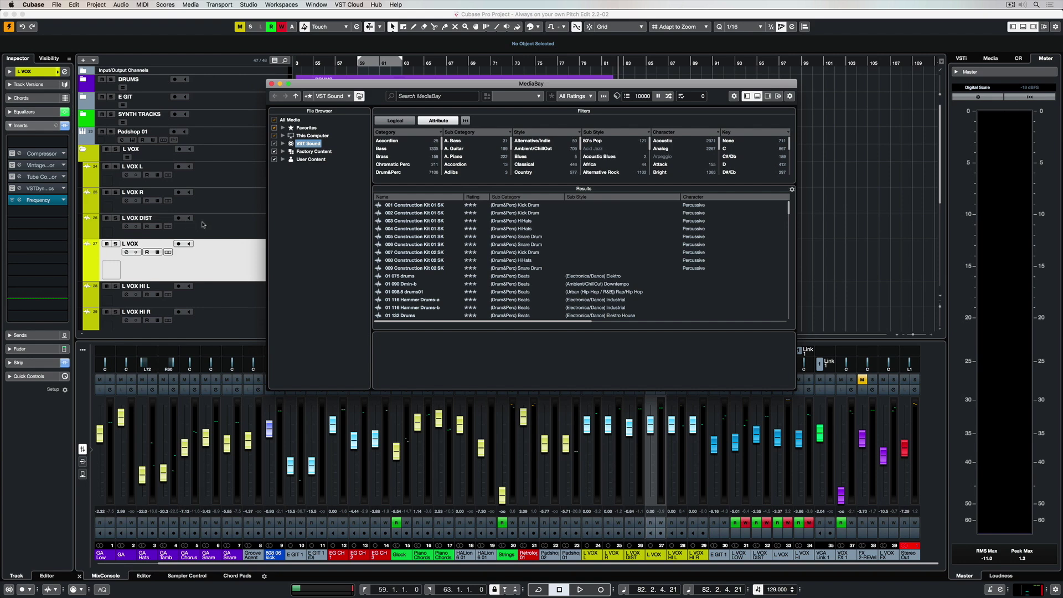
pyautogui.press('F5')
pyautogui.click(994, 58)
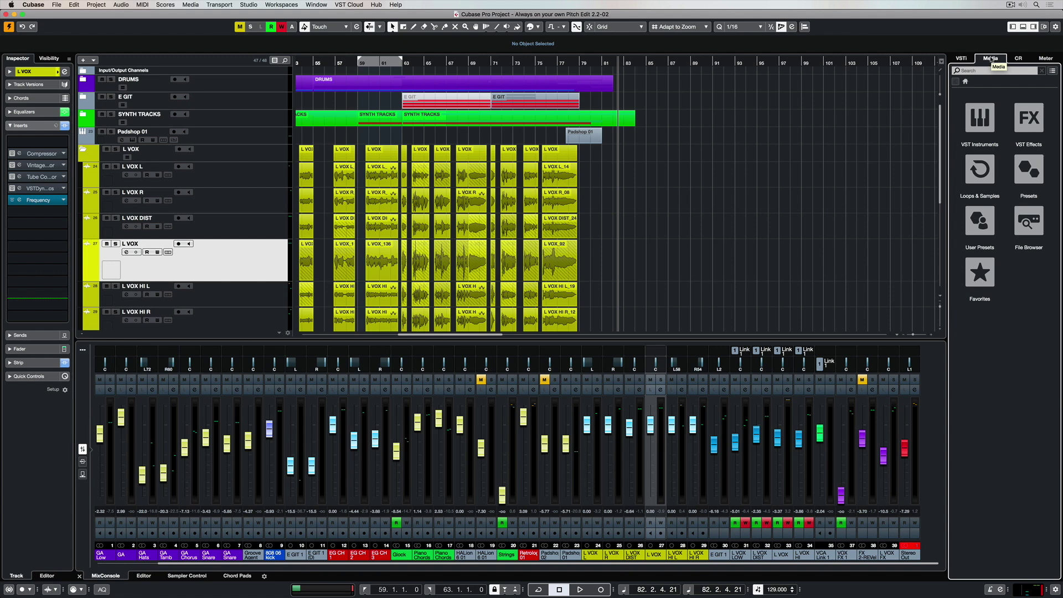
# - Briefly show and hide the Automation Panel (F6) and Audio Performance meter (F12)
pyautogui.press('F6')
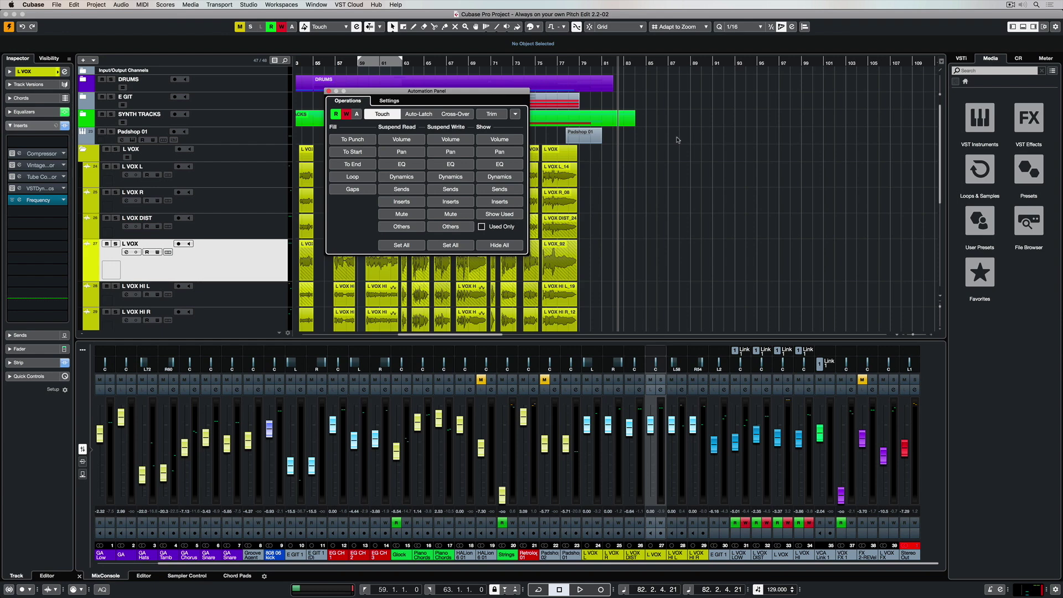
pyautogui.press('F6')
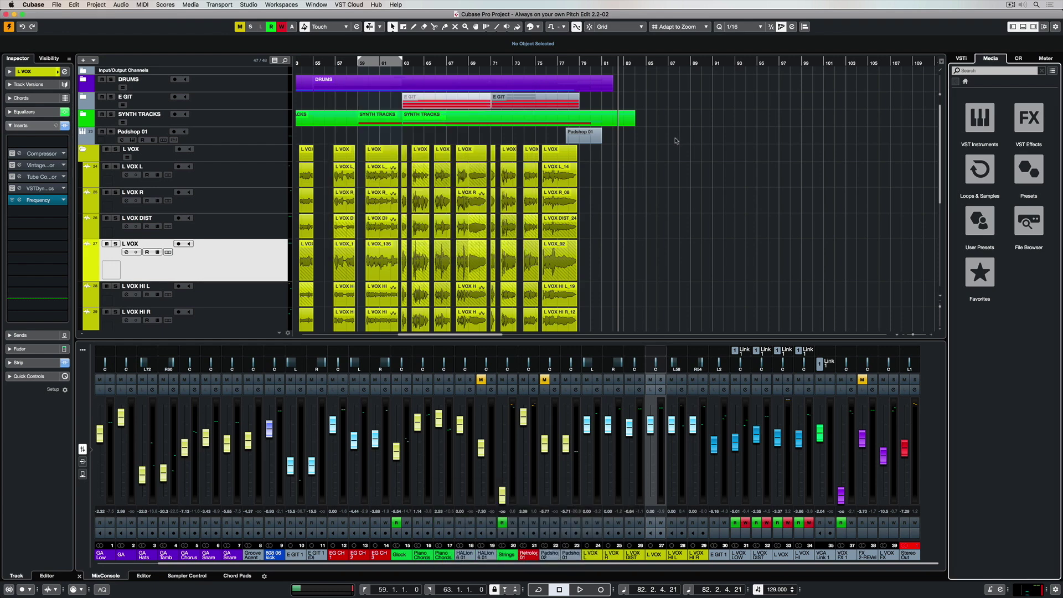
pyautogui.press('F12')
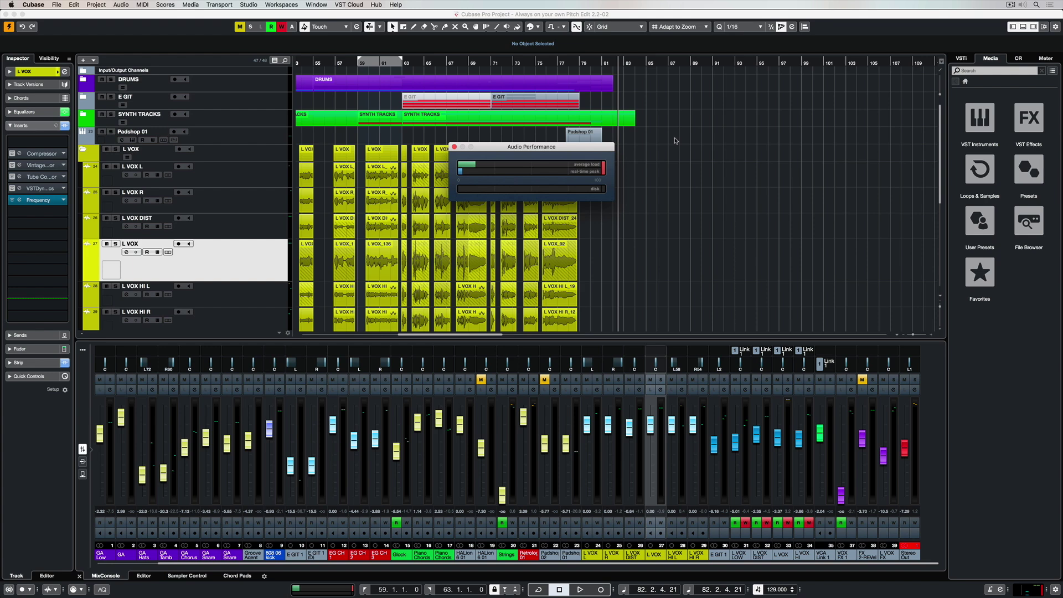
pyautogui.press('F12')
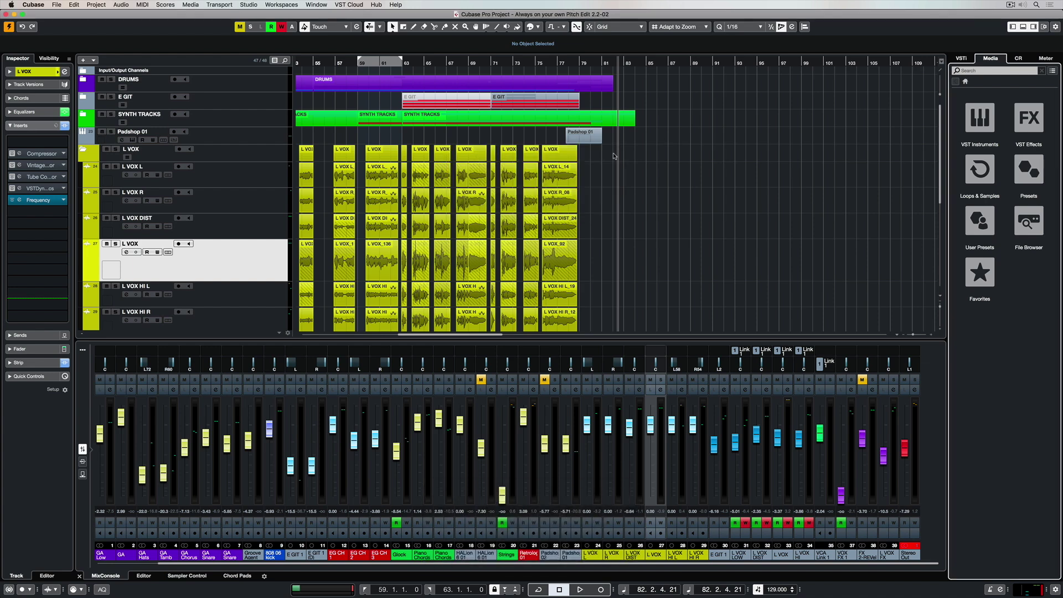
# - Select L VOX L_14, R_08 and DIST_24, mark a range over L_14's end, then pick Split (3)
pyautogui.click(559, 178)
pyautogui.click(551, 204)
pyautogui.click(558, 226)
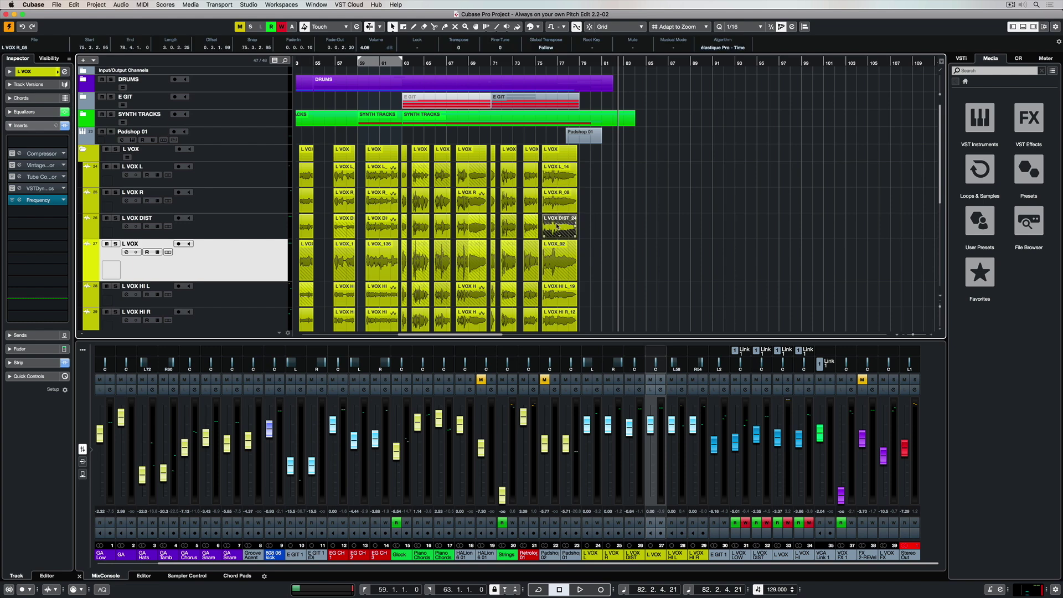
pyautogui.press('2')
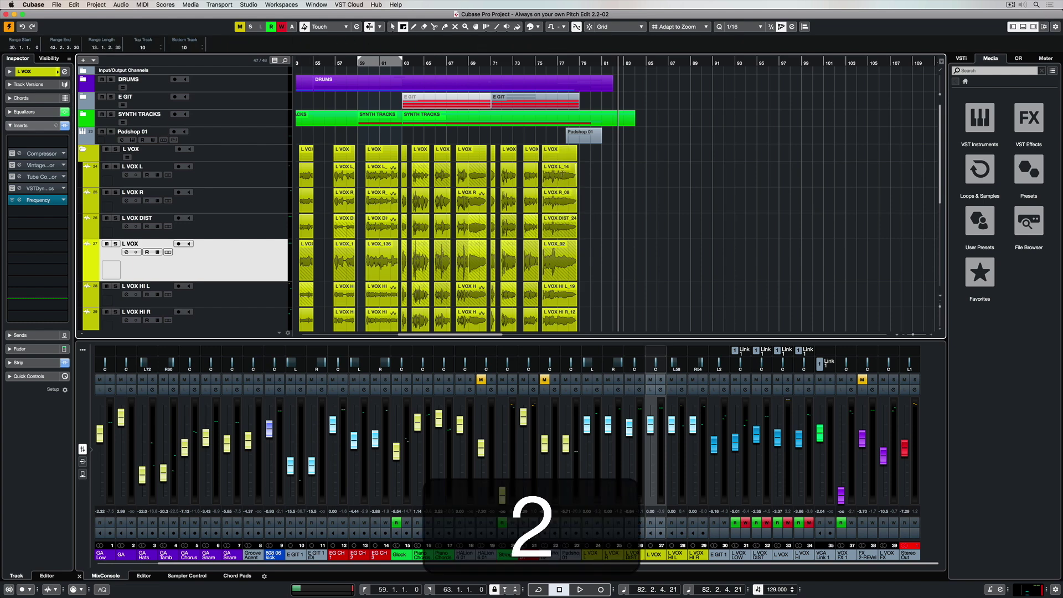
pyautogui.moveTo(563, 176); pyautogui.dragTo(585, 175)
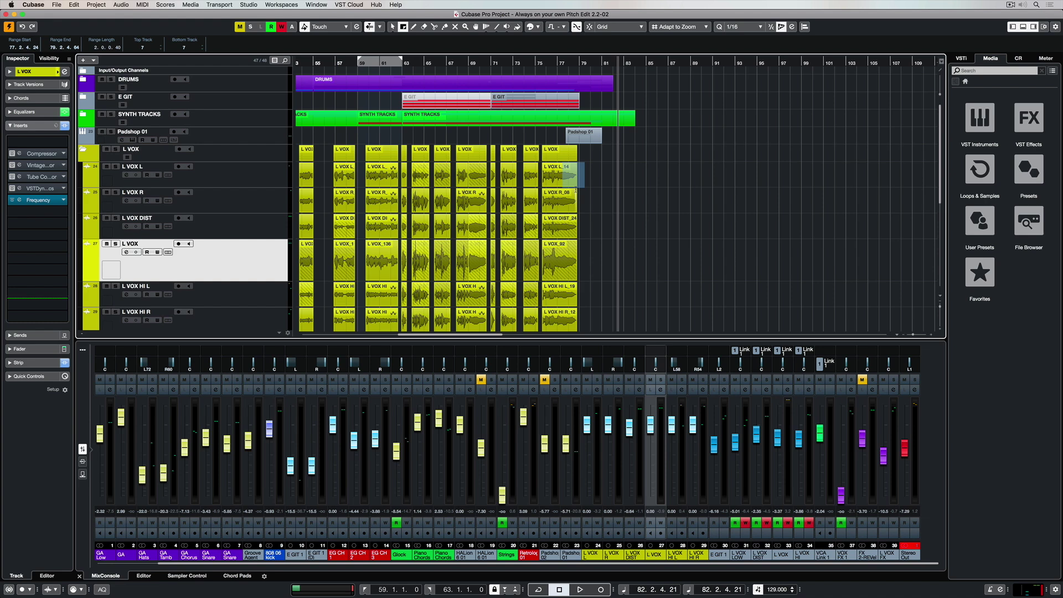
pyautogui.press('3')
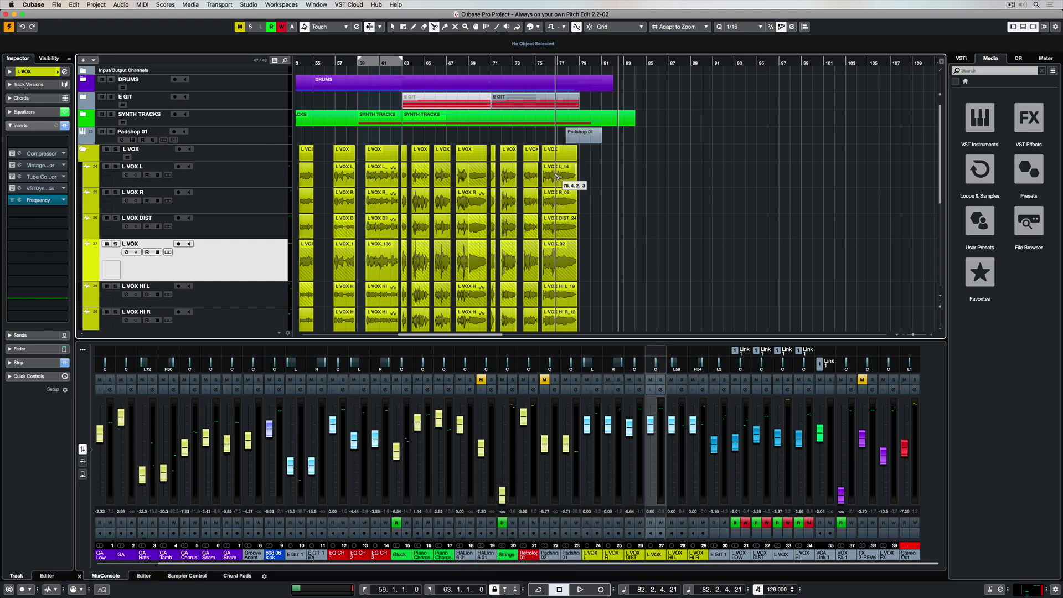
# - Glue L VOX L_13 and L_14, undo it, then erase an L VOX L event and undo
pyautogui.press('4')
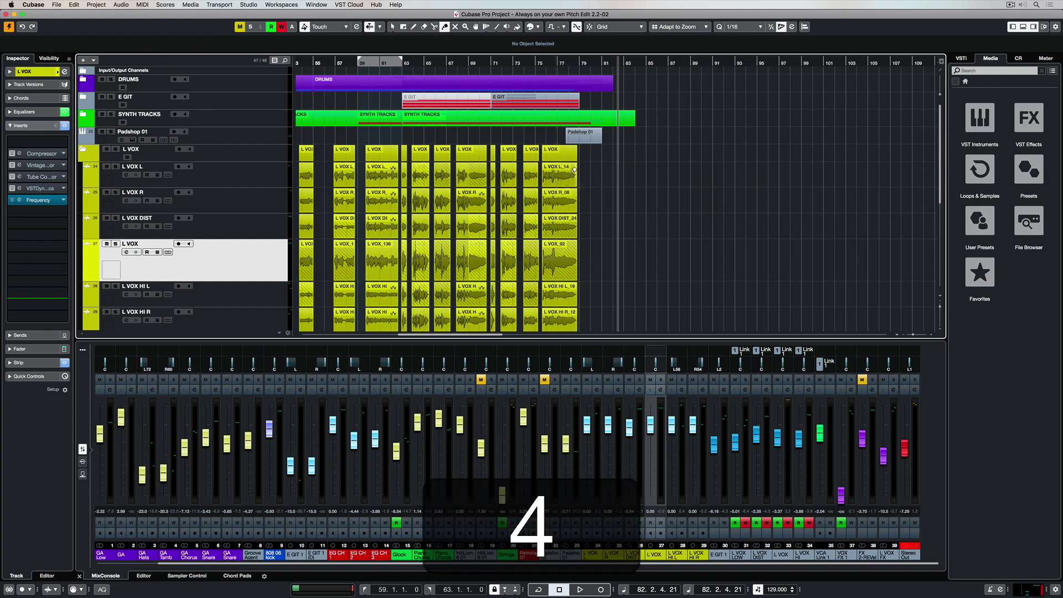
pyautogui.click(543, 170)
pyautogui.click(554, 170)
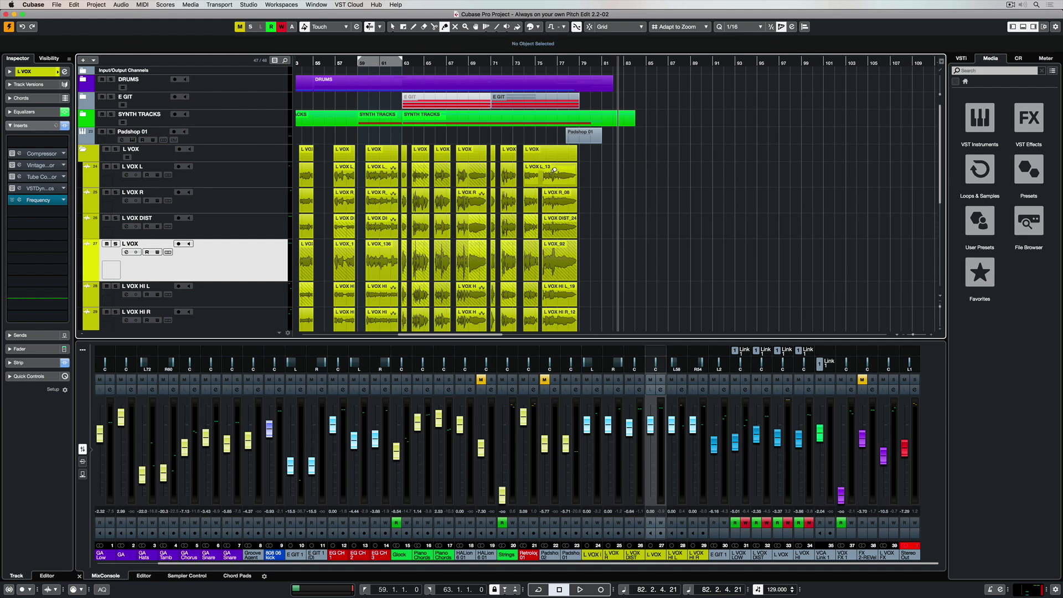
pyautogui.press('super+z')
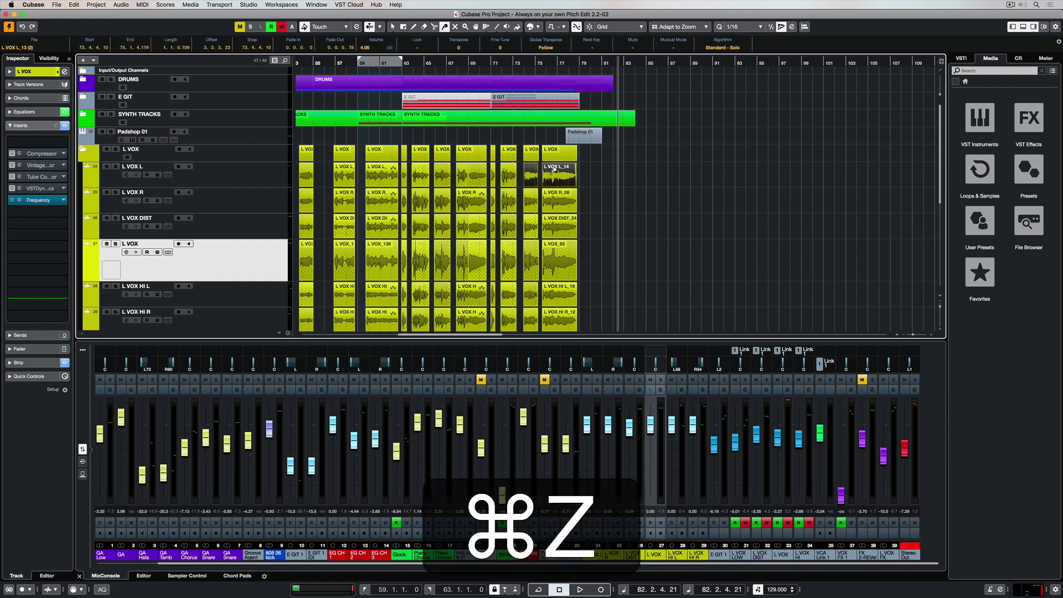
pyautogui.press('5')
pyautogui.click(559, 172)
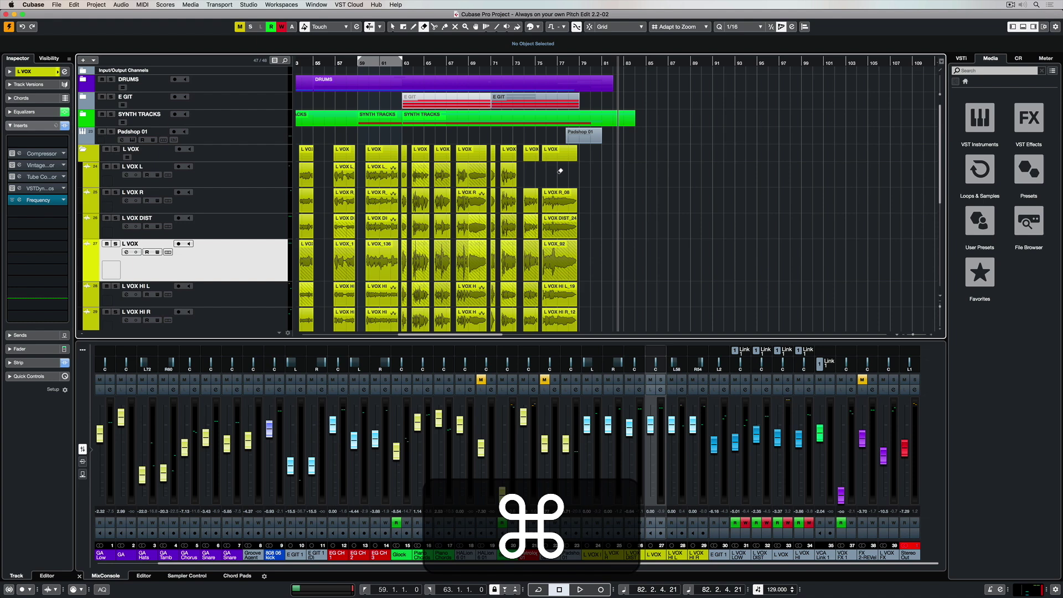
pyautogui.press('super+z')
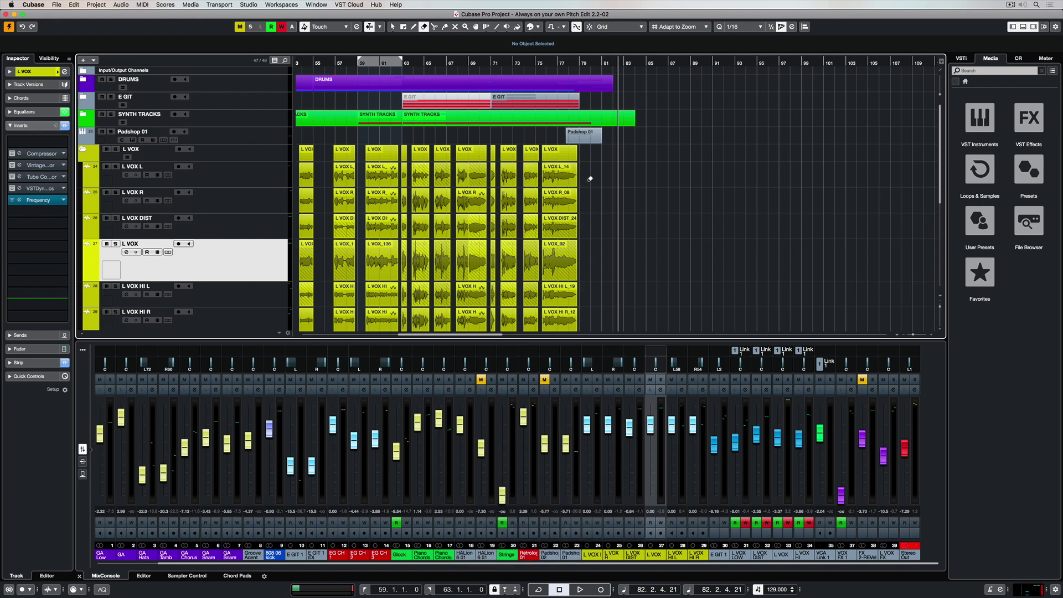
# - Zoom into bars 71–79, mute L VOX L_14, R_06 (2) and L VOX_92, then undo the last mute
pyautogui.press('6')
pyautogui.moveTo(589, 183); pyautogui.dragTo(497, 149)
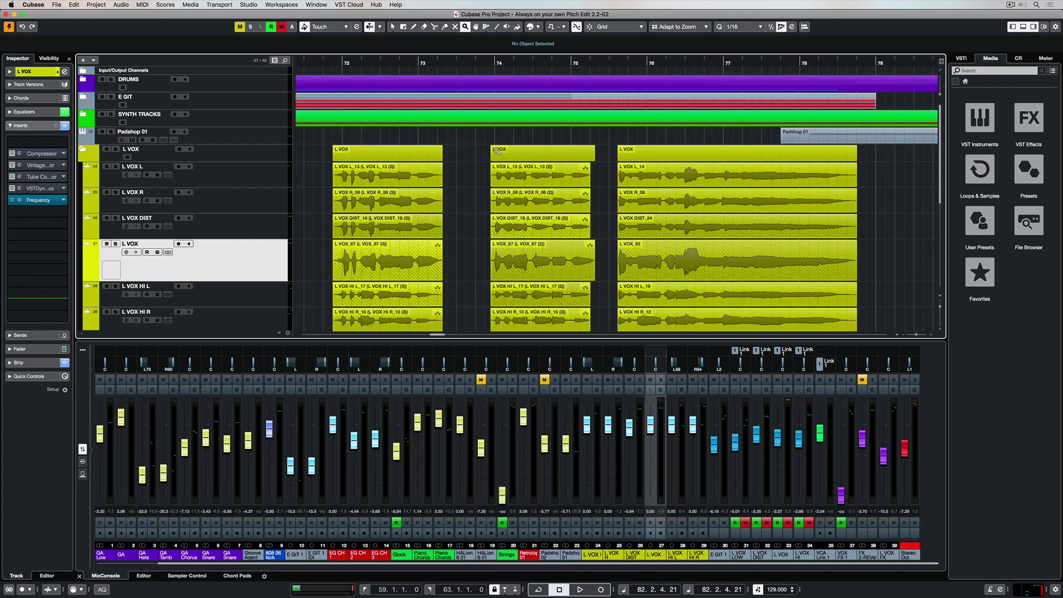
pyautogui.press('7')
pyautogui.click(640, 183)
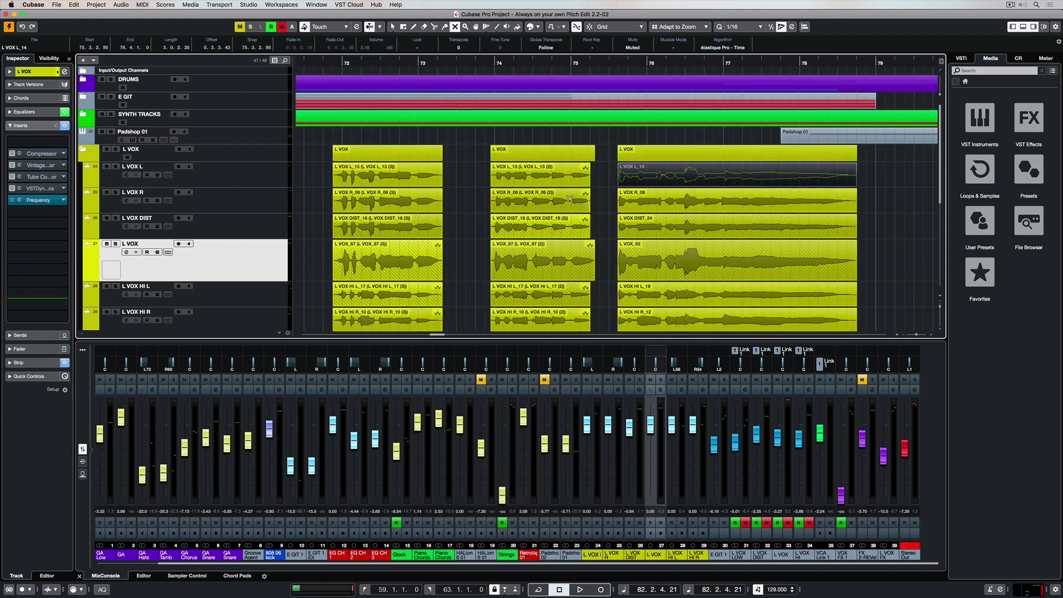
pyautogui.click(570, 199)
pyautogui.click(648, 250)
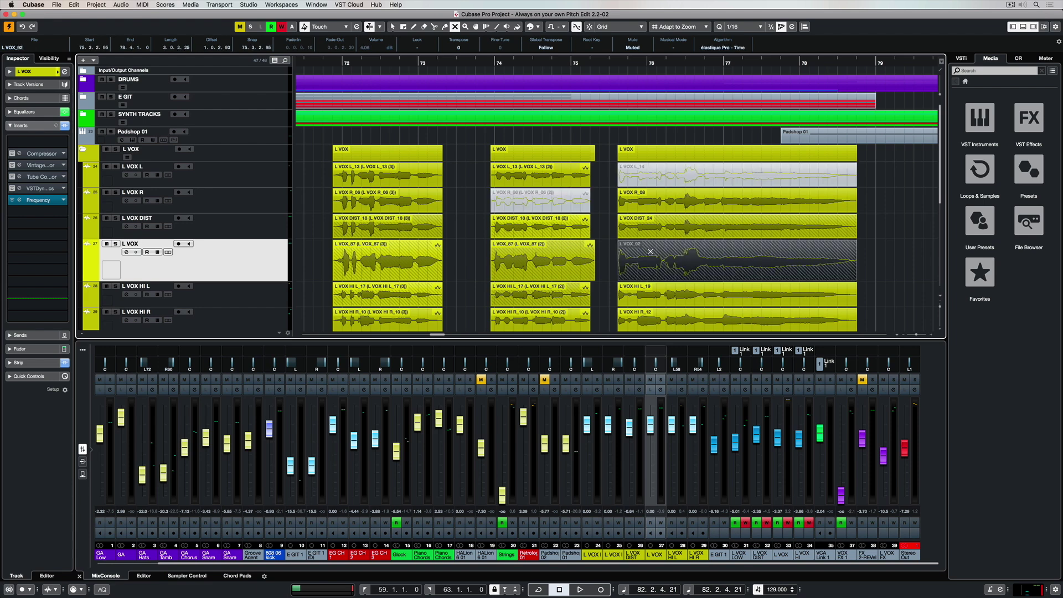
pyautogui.press('super+z')
pyautogui.press('super+z')
pyautogui.press('super+z')
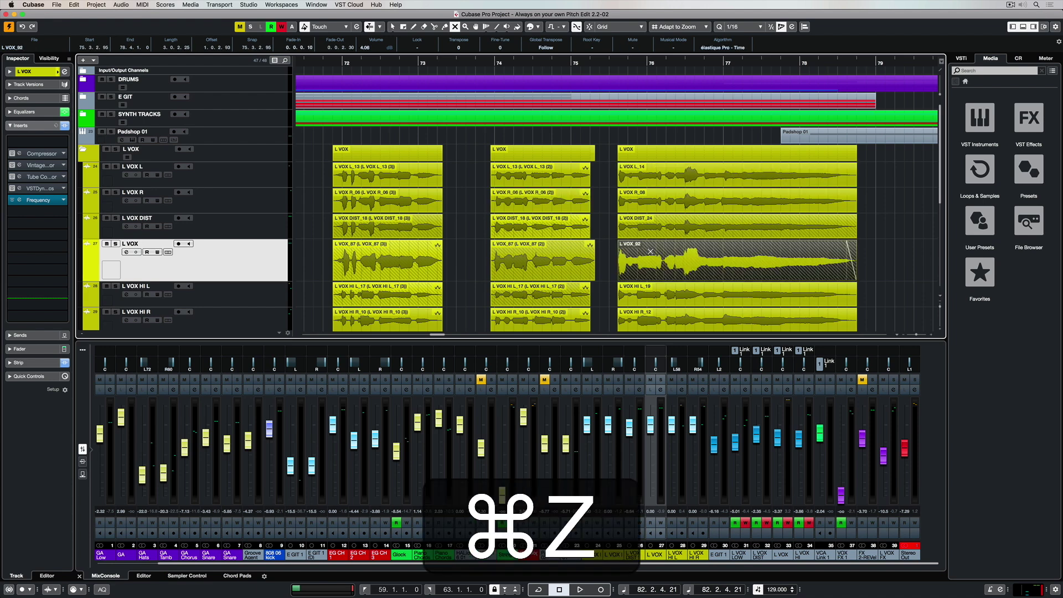
# - Cycle through the Draw (8), Scrub (9) and Play (0) tools, toggling Play/Scrub with 9
pyautogui.press('8')
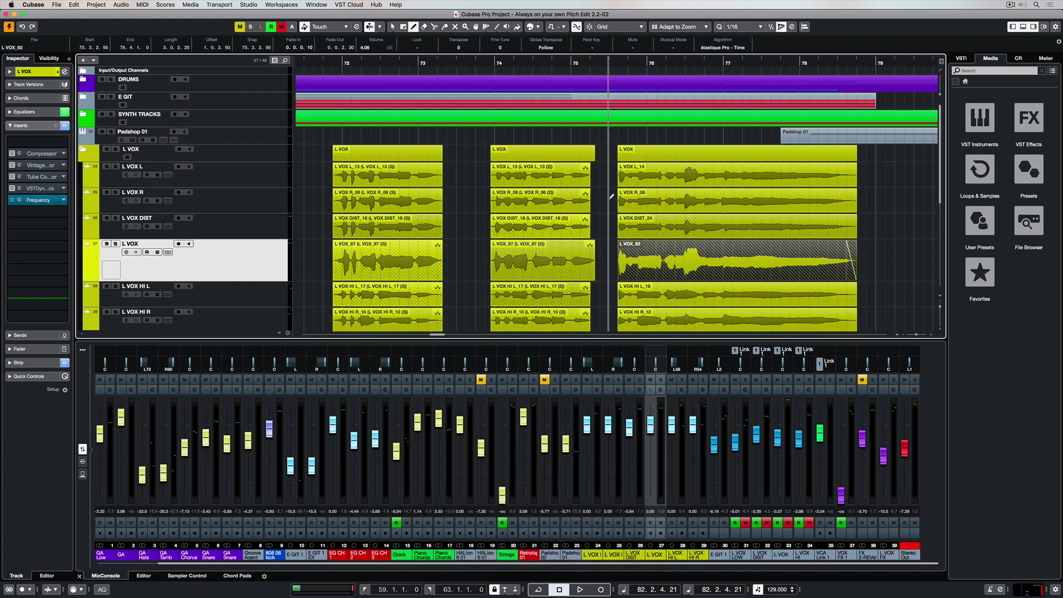
pyautogui.press('9')
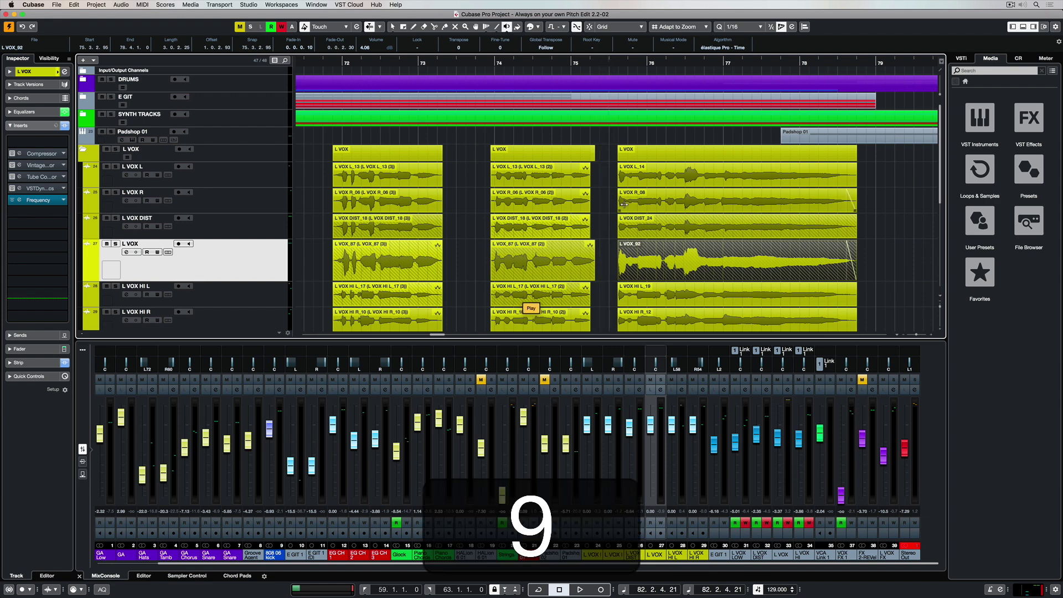
pyautogui.press('0')
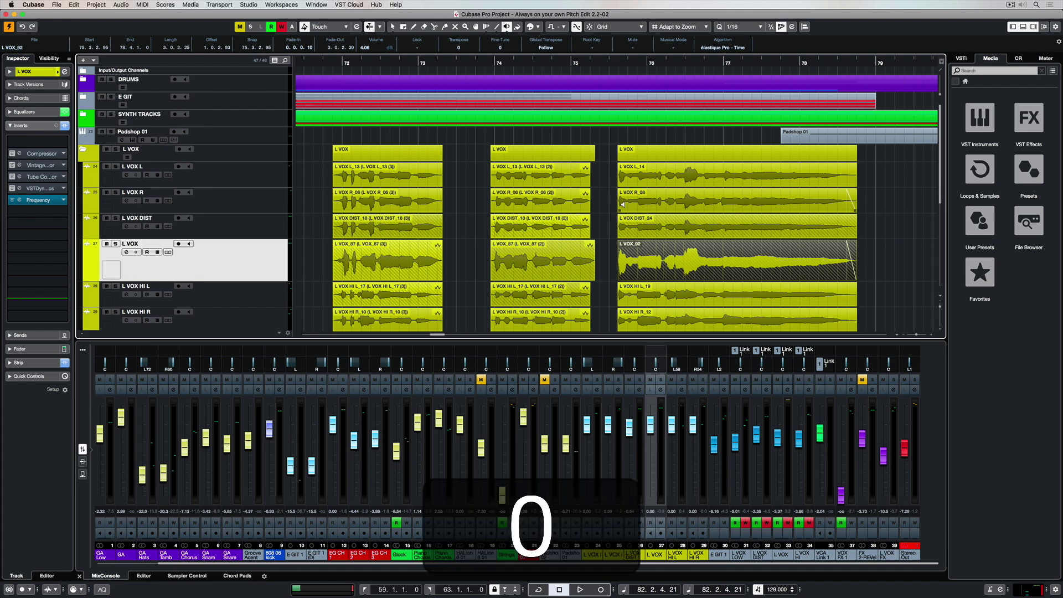
pyautogui.press('9')
pyautogui.press('9')
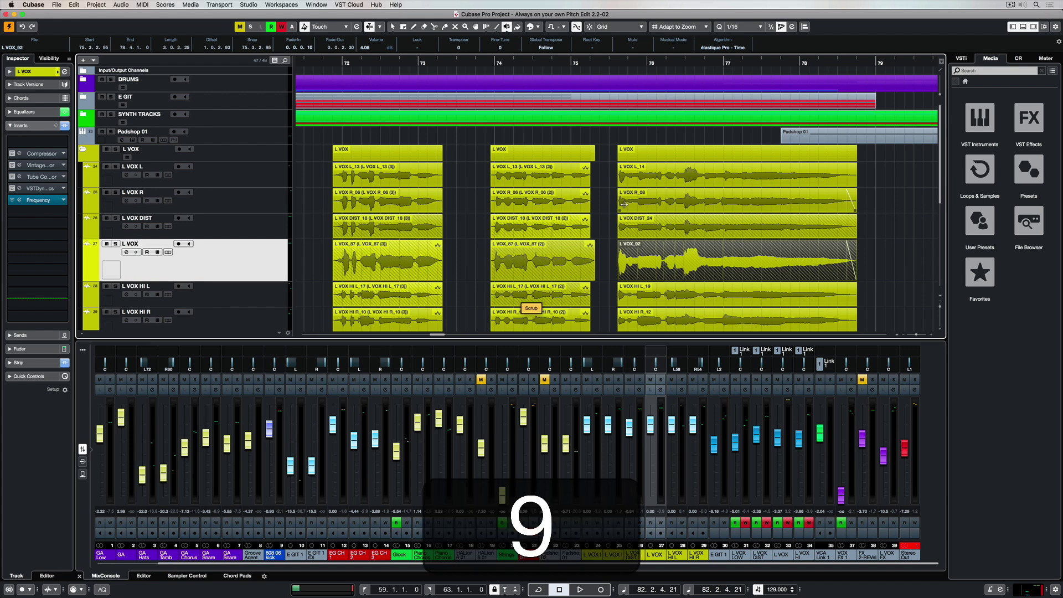
pyautogui.press('9')
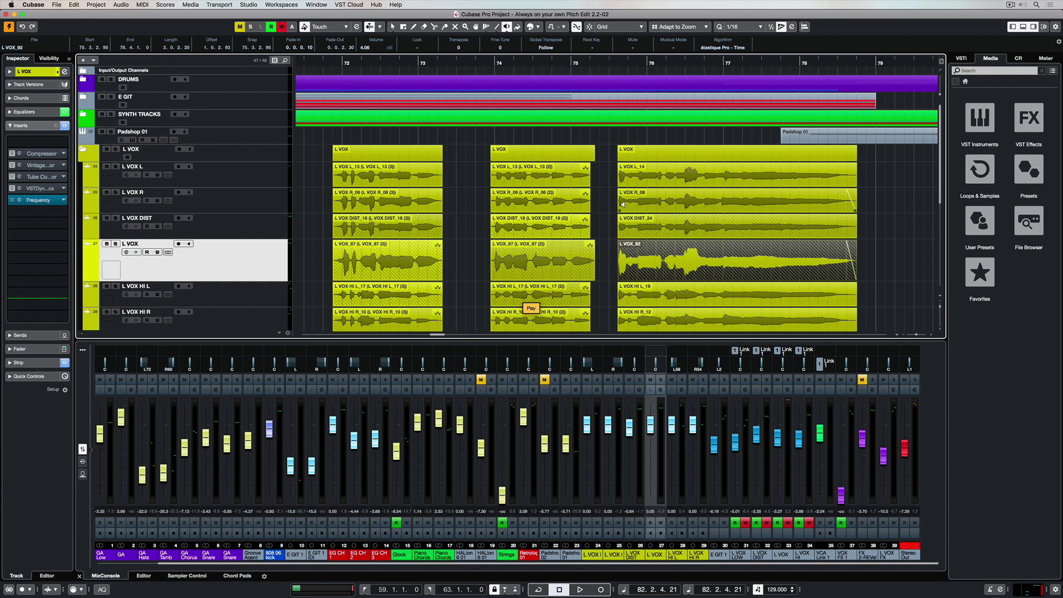
# - Start playback from the vocals and scrub back and forth near bar 69
pyautogui.press('9')
pyautogui.click(525, 306)
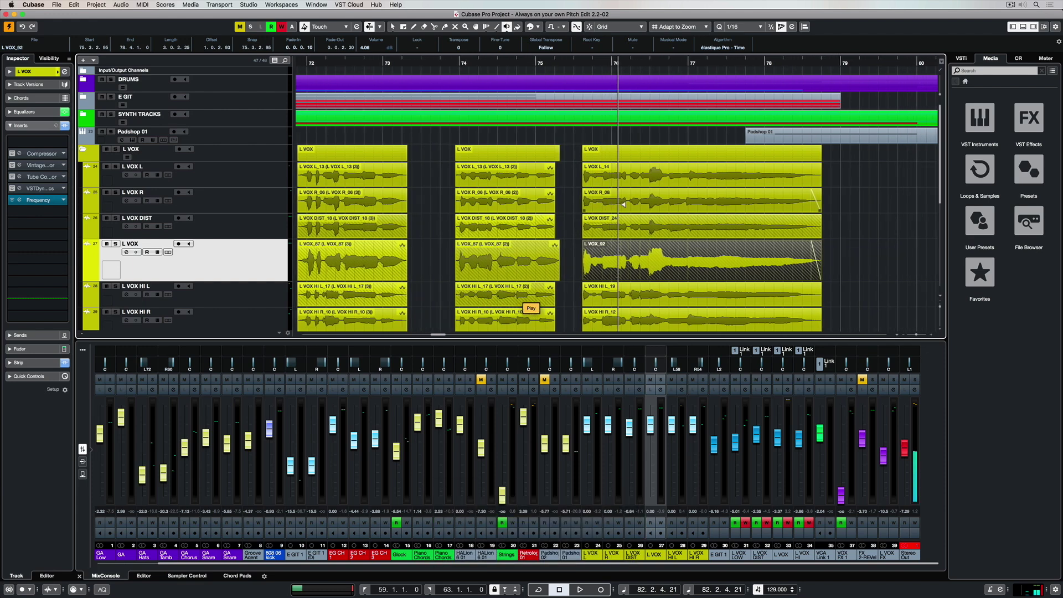
pyautogui.press('9')
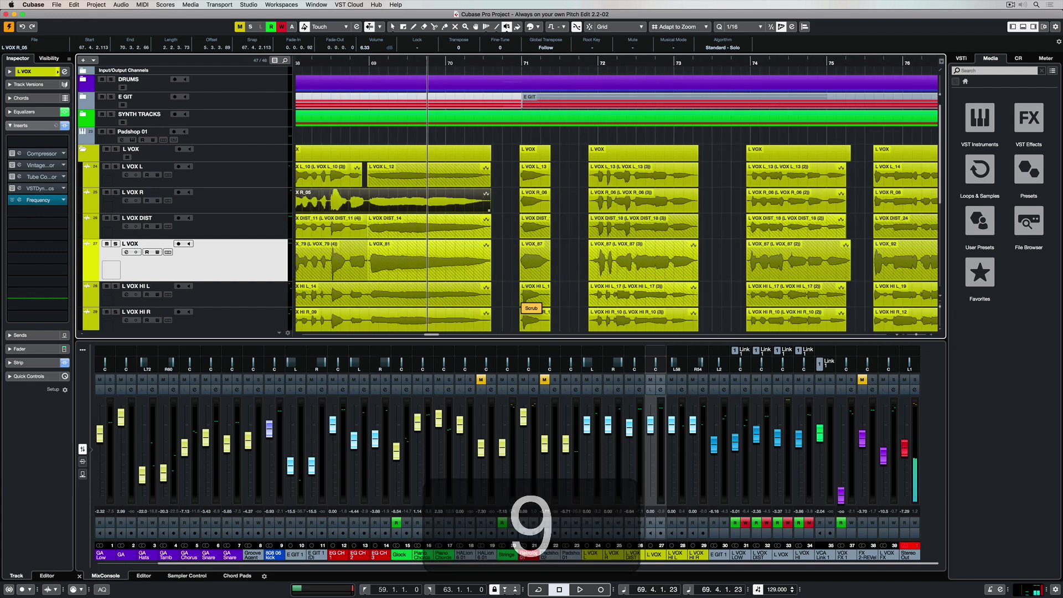
pyautogui.moveTo(524, 306); pyautogui.dragTo(433, 204)
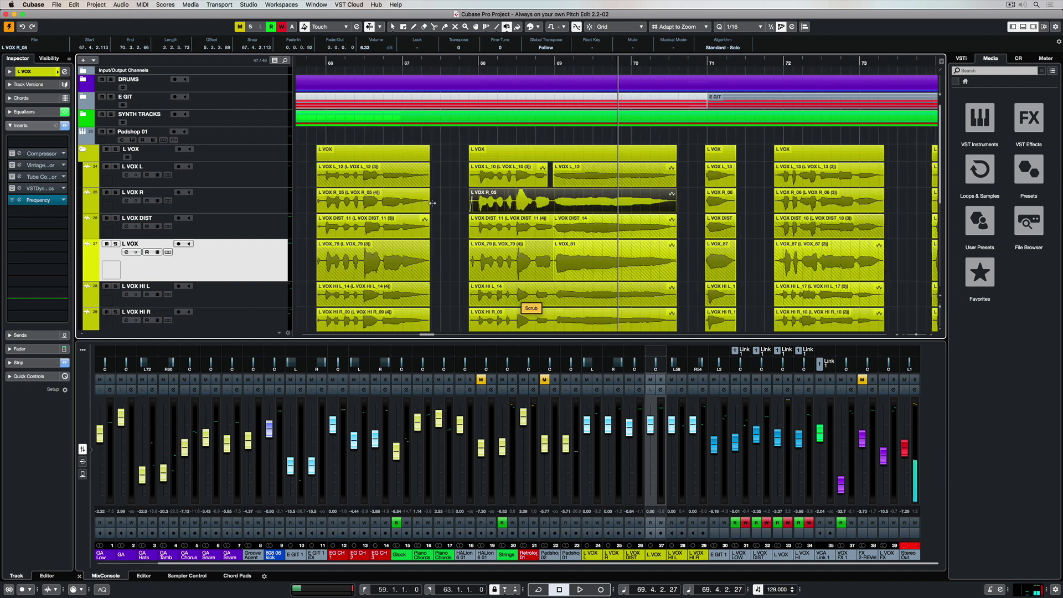
# - Switch to Object Selection, check its sizing-mode list, and zoom out and in with G and H
pyautogui.press('1')
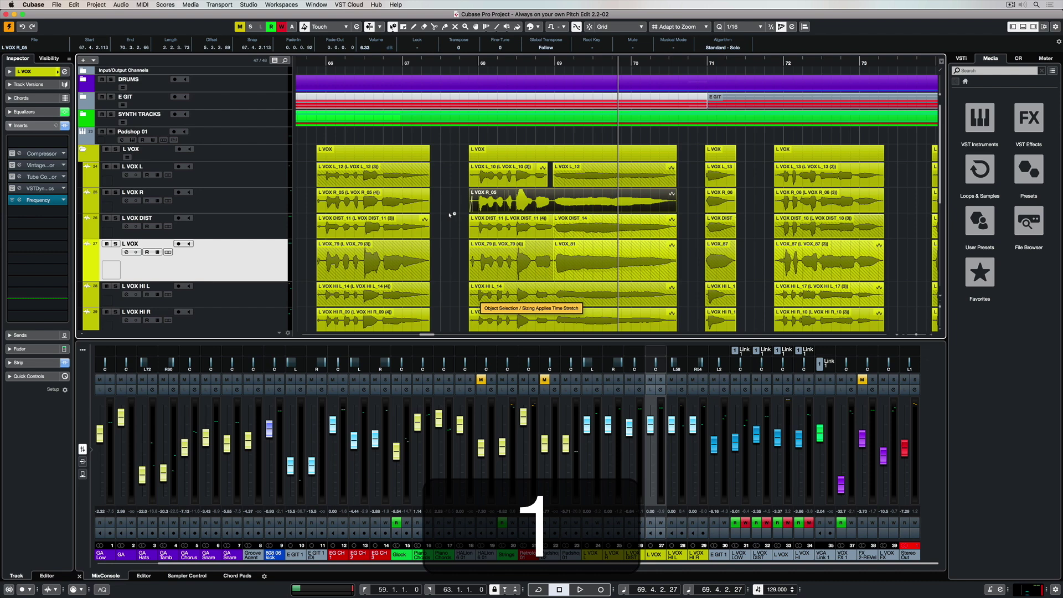
pyautogui.click(392, 26)
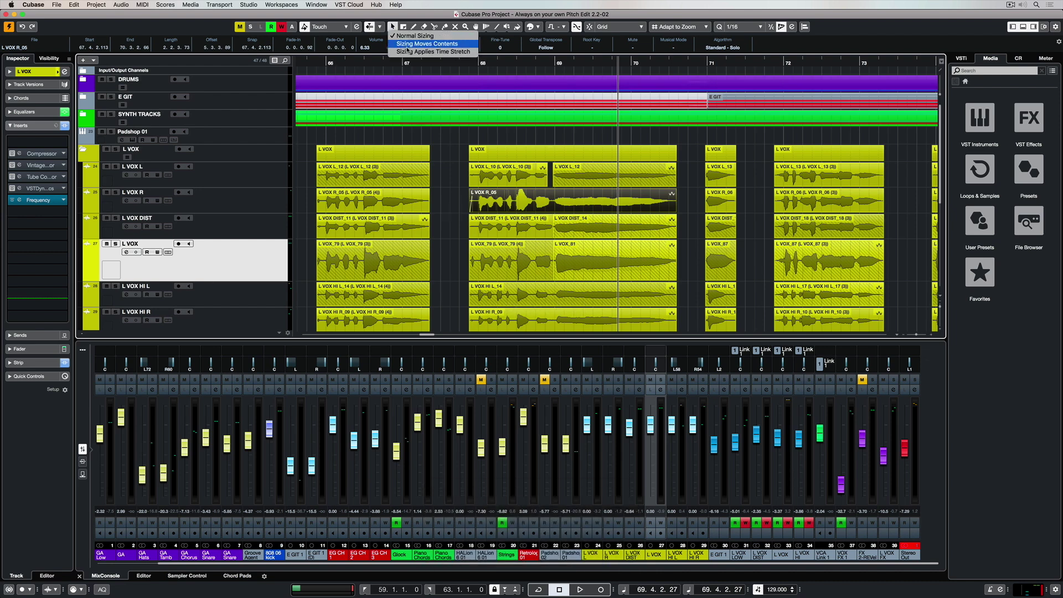
pyautogui.click(443, 136)
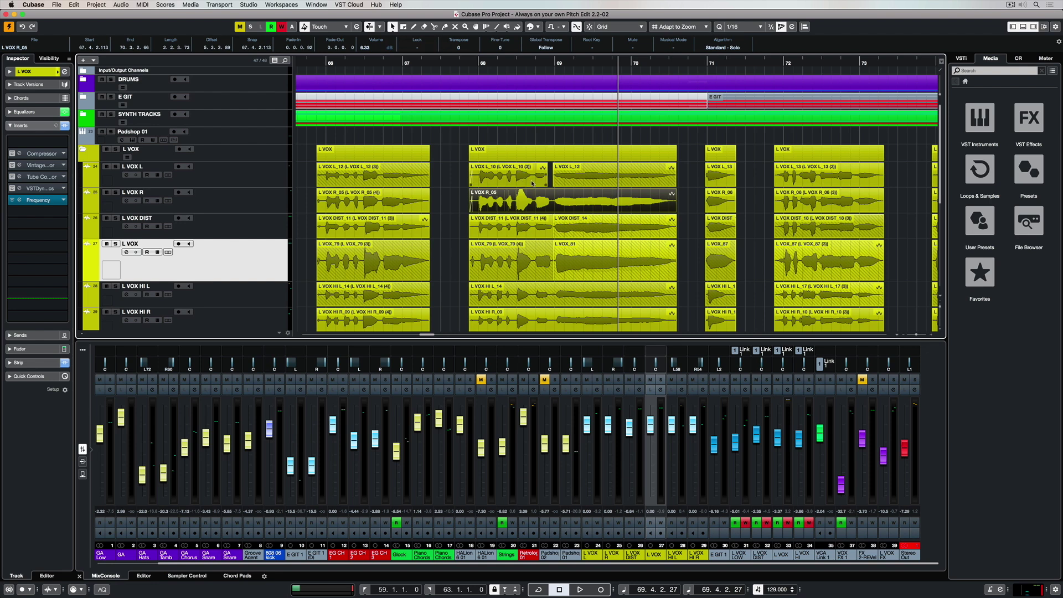
pyautogui.press('g')
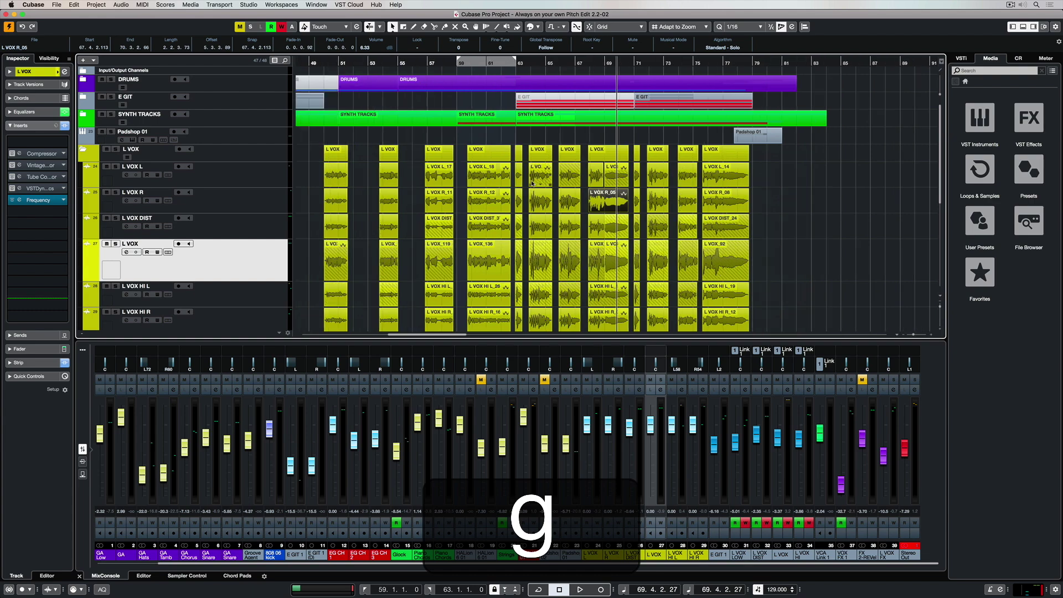
pyautogui.press('h')
pyautogui.press('h')
pyautogui.press('h')
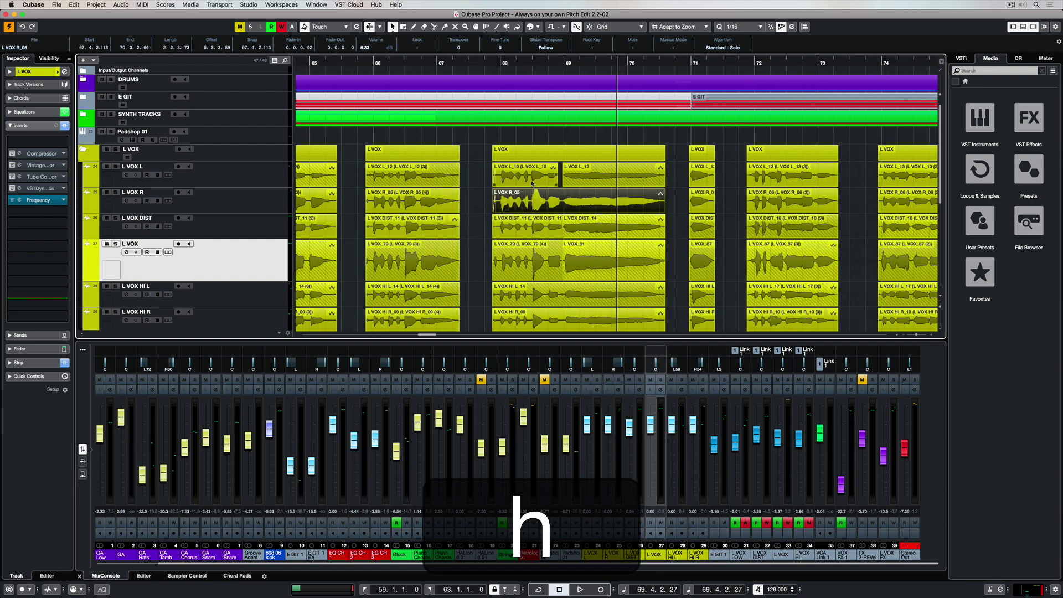
pyautogui.press('g')
pyautogui.press('g')
pyautogui.press('g')
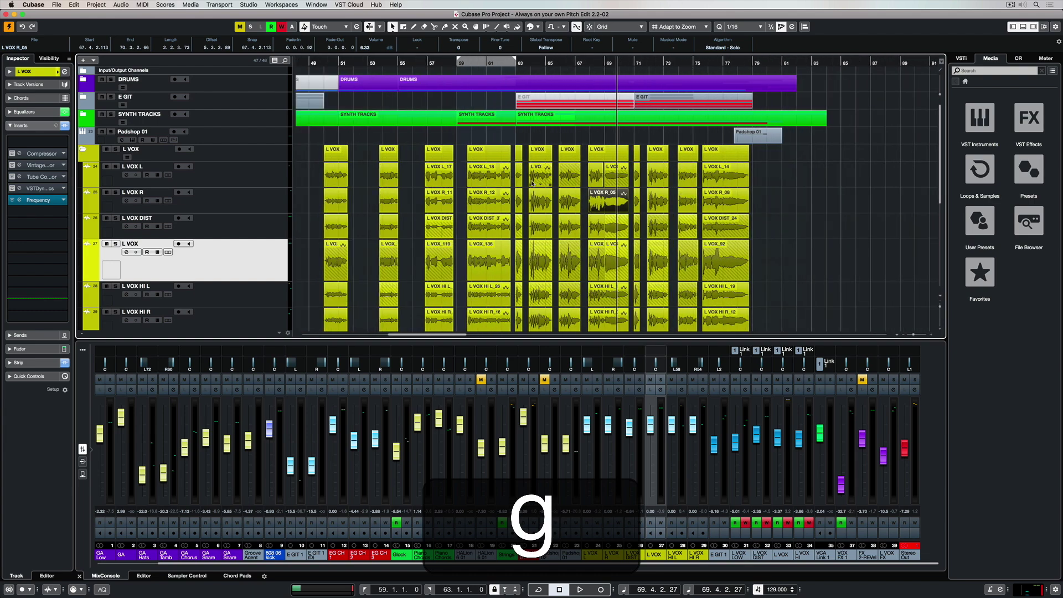
# - Switch sizing with Alt+1 and back, then copy L VOX DIST_24 further along the timeline
pyautogui.hotkey('alt', '1')
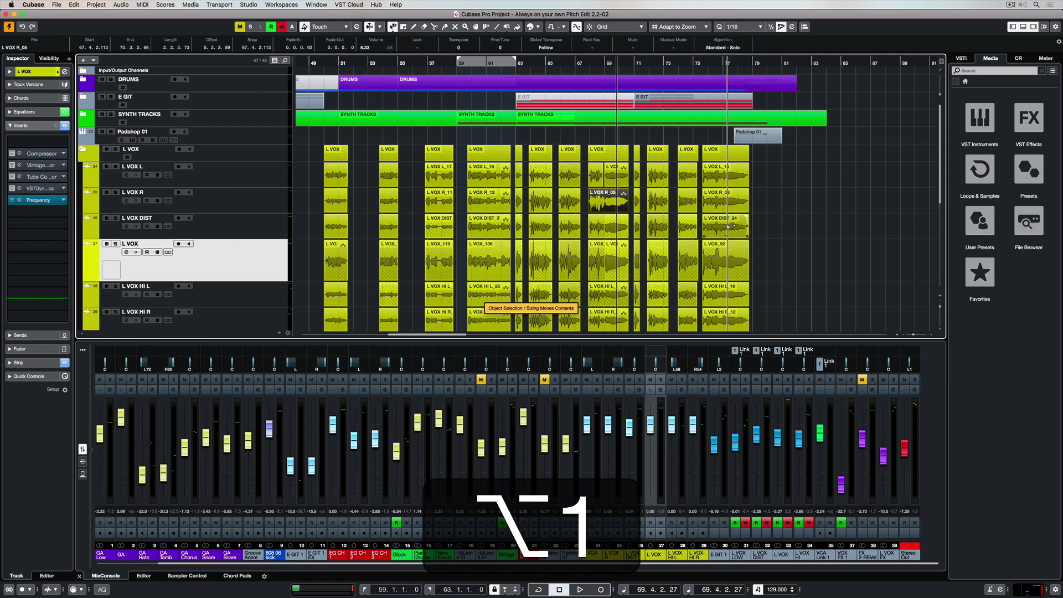
pyautogui.press('1')
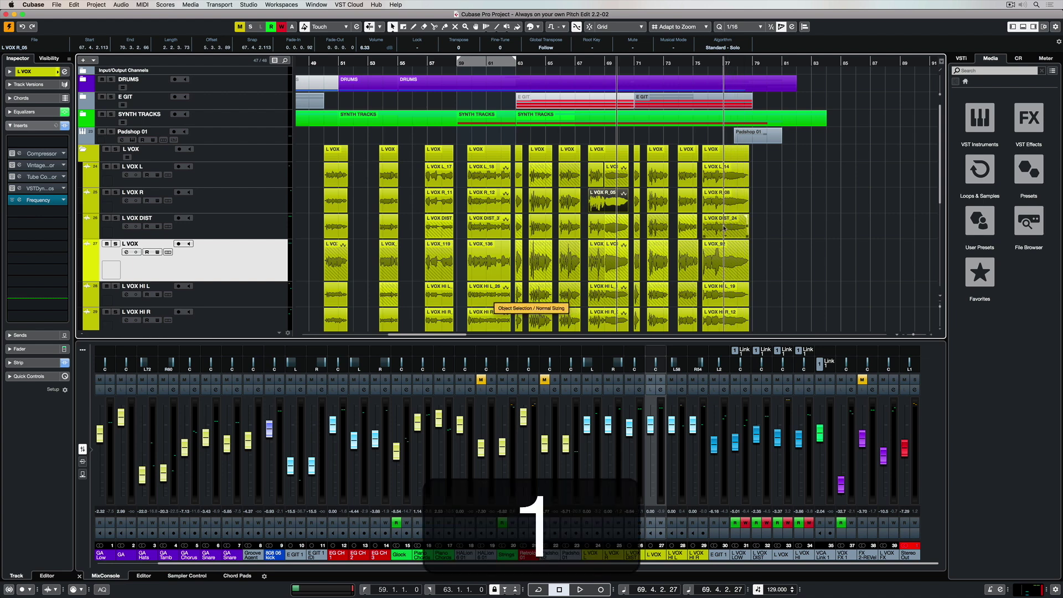
pyautogui.moveTo(724, 228); pyautogui.dragTo(864, 226)
# - Undo the L VOX DIST_24 copies, turn on the metronome, and return to the project start
pyautogui.press('super+z')
pyautogui.press('super+z')
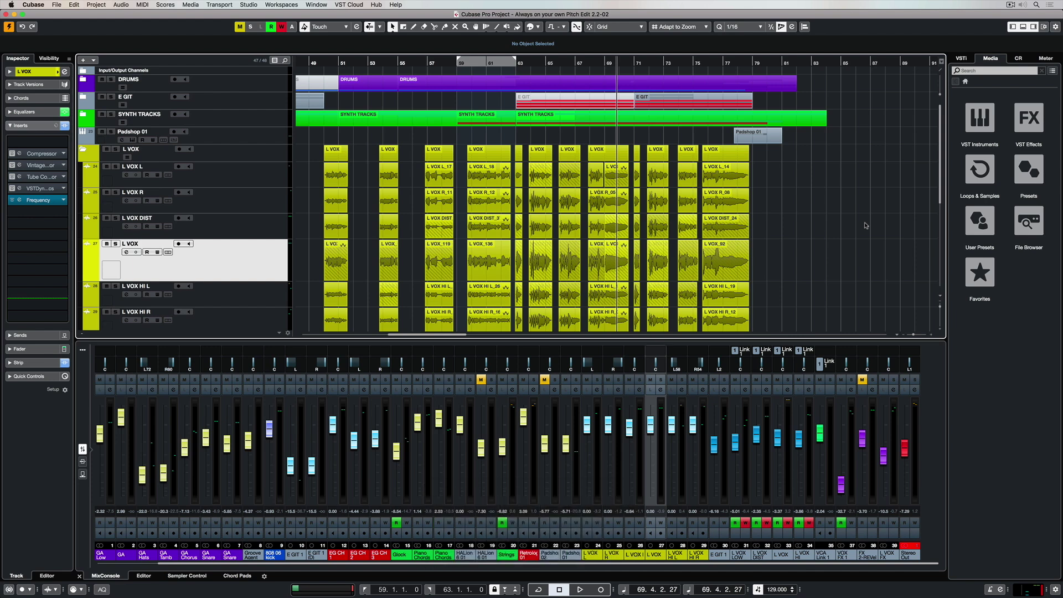
pyautogui.press('c')
pyautogui.press('c')
pyautogui.press('Home')
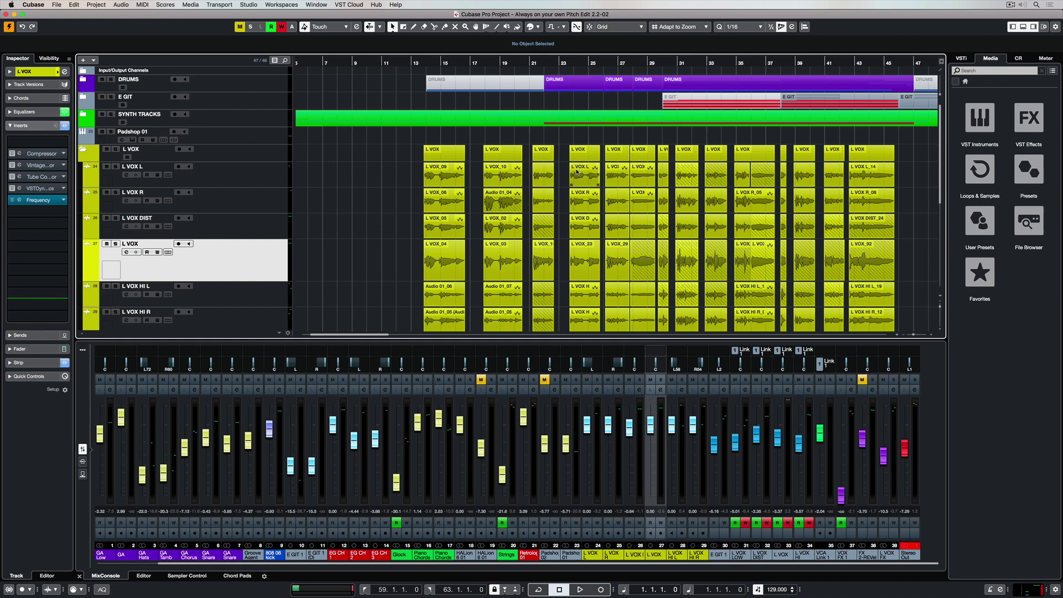
# - Set locators around L VOX_09 and L VOX_10 (13.4.2.31 to 20.2.4.119) and enable cycle
pyautogui.moveTo(395, 174); pyautogui.dragTo(503, 183)
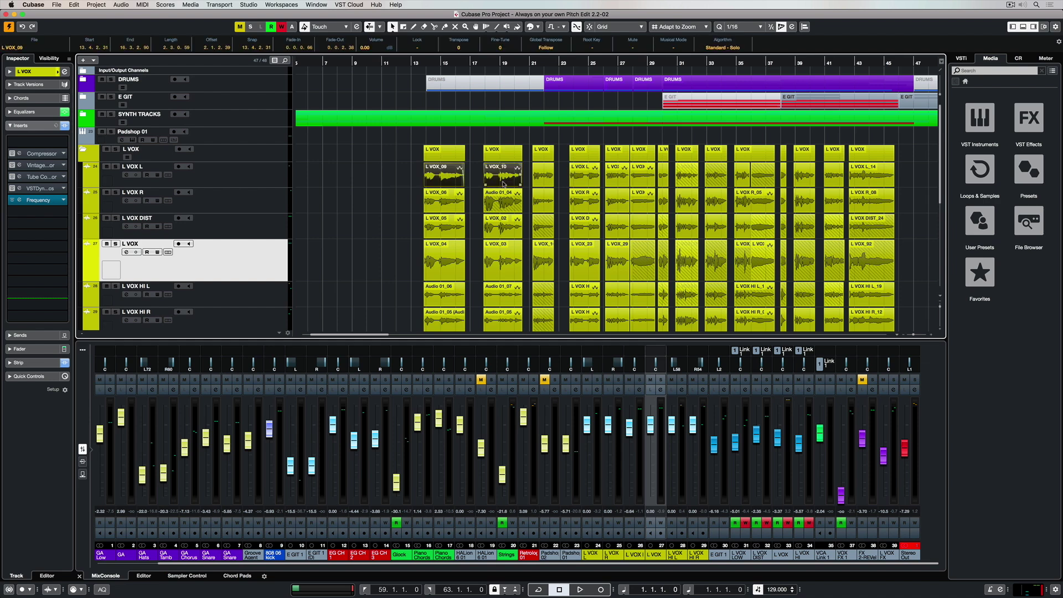
pyautogui.press('p')
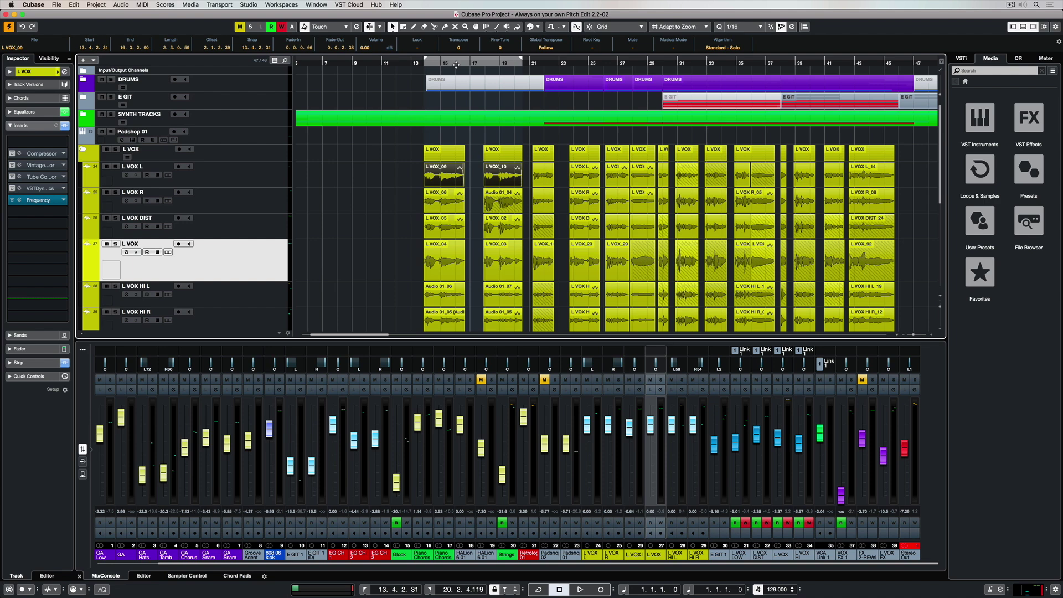
pyautogui.moveTo(457, 64); pyautogui.dragTo(502, 64)
pyautogui.press('/')
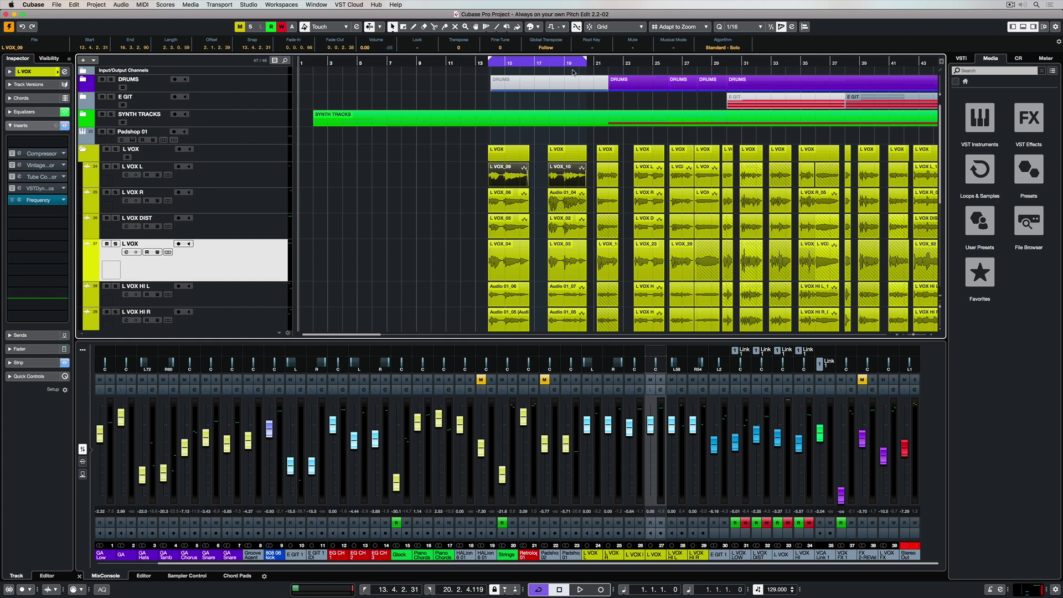
# - Place the position just before bar 13 and toggle punch in and punch out with I and O
pyautogui.click(466, 177)
pyautogui.click(471, 63)
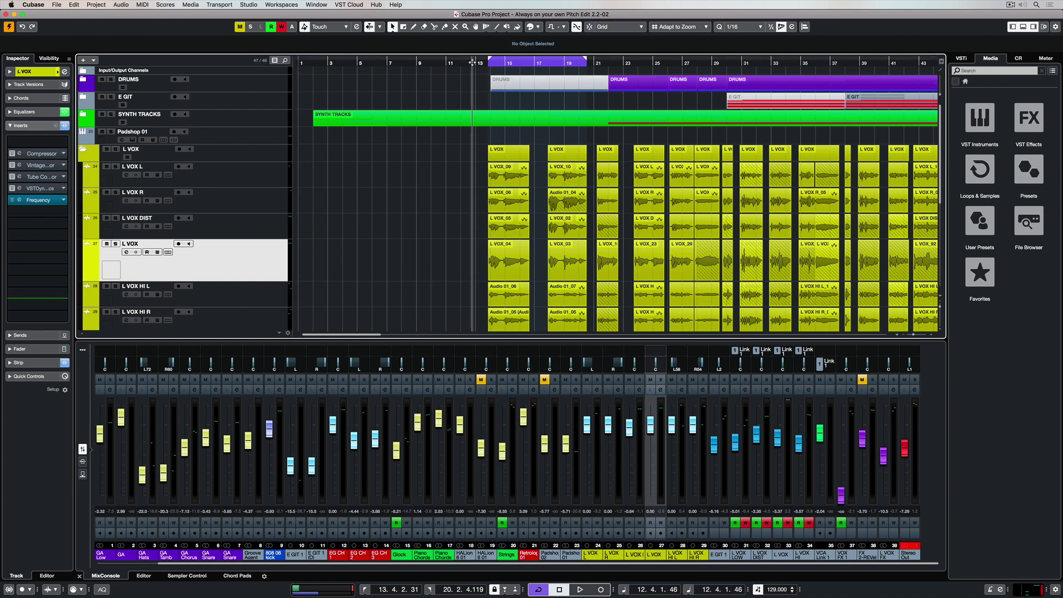
pyautogui.press('i')
pyautogui.press('o')
pyautogui.press('i')
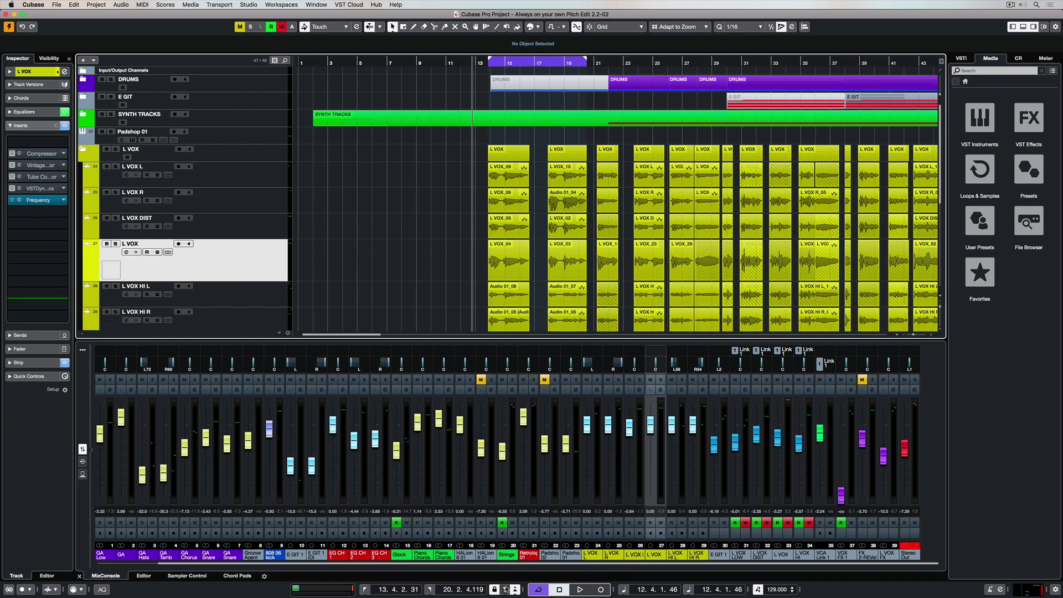
pyautogui.press('o')
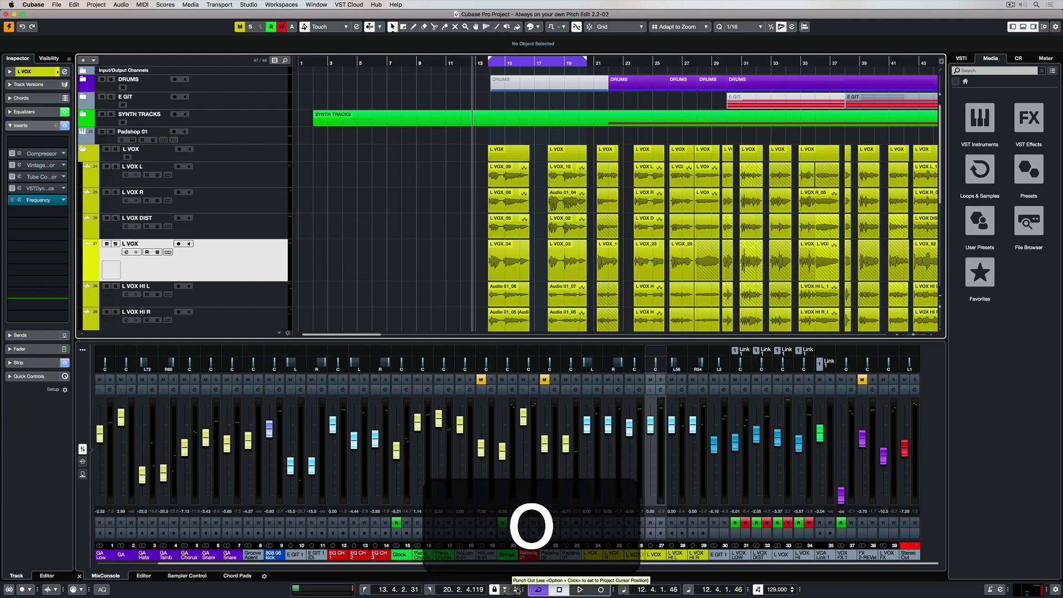
pyautogui.press('i')
pyautogui.press('o')
pyautogui.press('i')
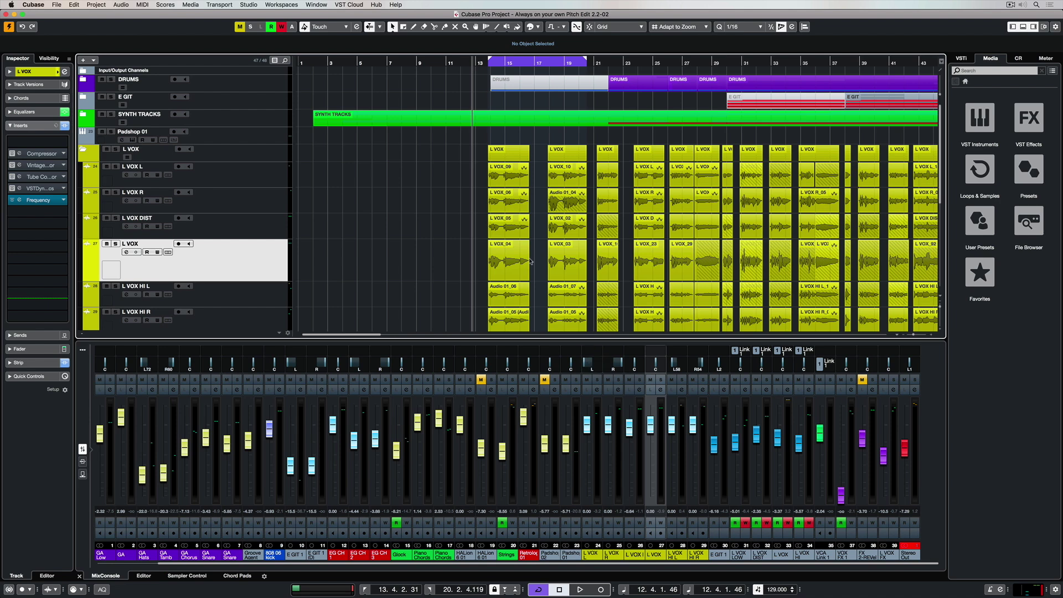
# - Expand the SYNTH TRACKS folder and quantize the HALion event on Piano Chords 2
pyautogui.click(84, 114)
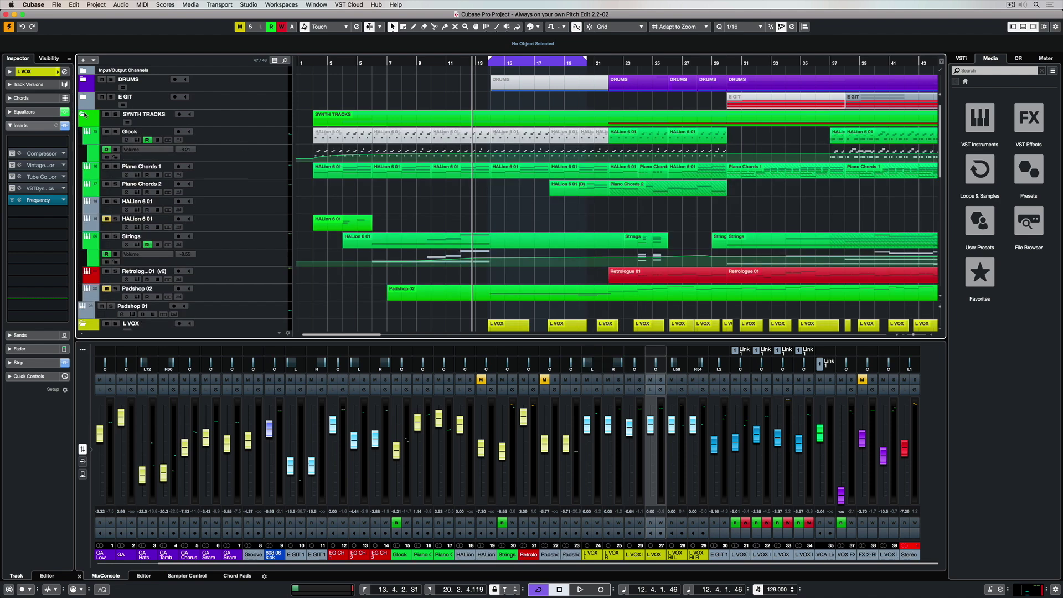
pyautogui.click(584, 190)
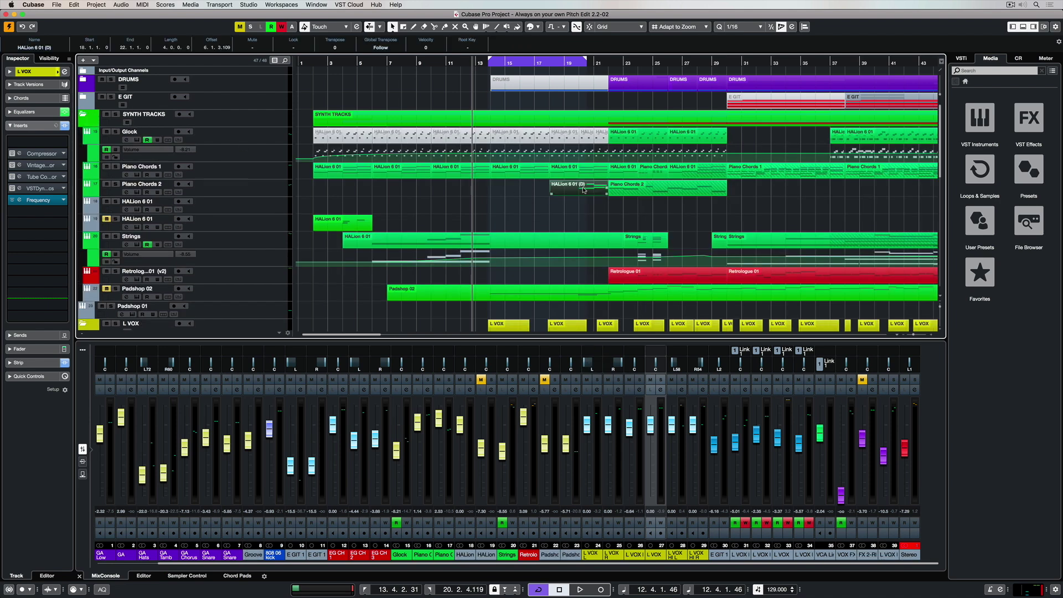
pyautogui.press('q')
pyautogui.press('q')
# - Arm and then disarm recording on the L VOX track with R
pyautogui.scroll(-5, 246, 244)
pyautogui.press('r')
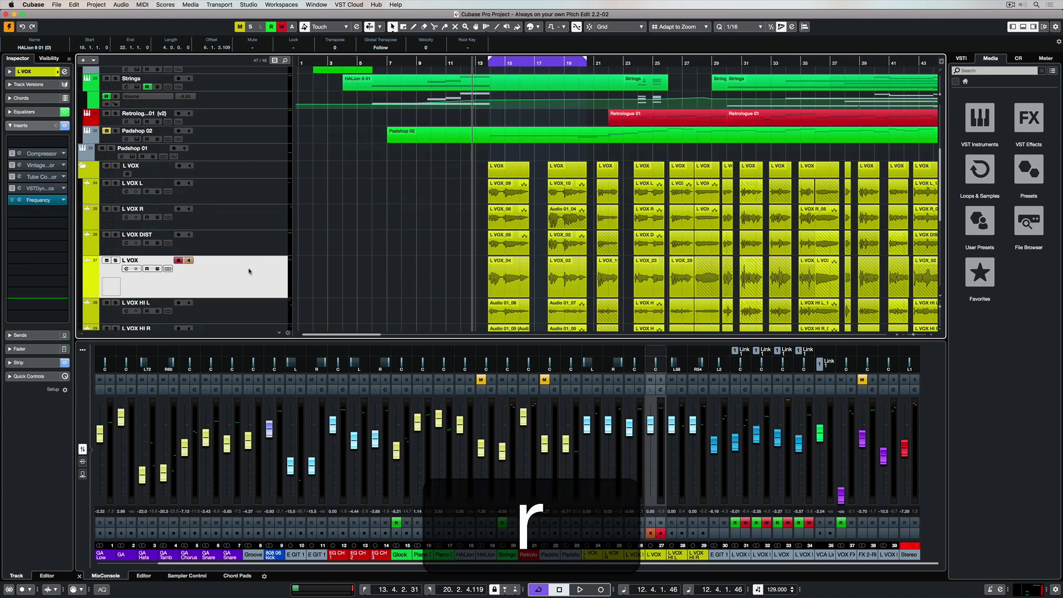
pyautogui.press('r')
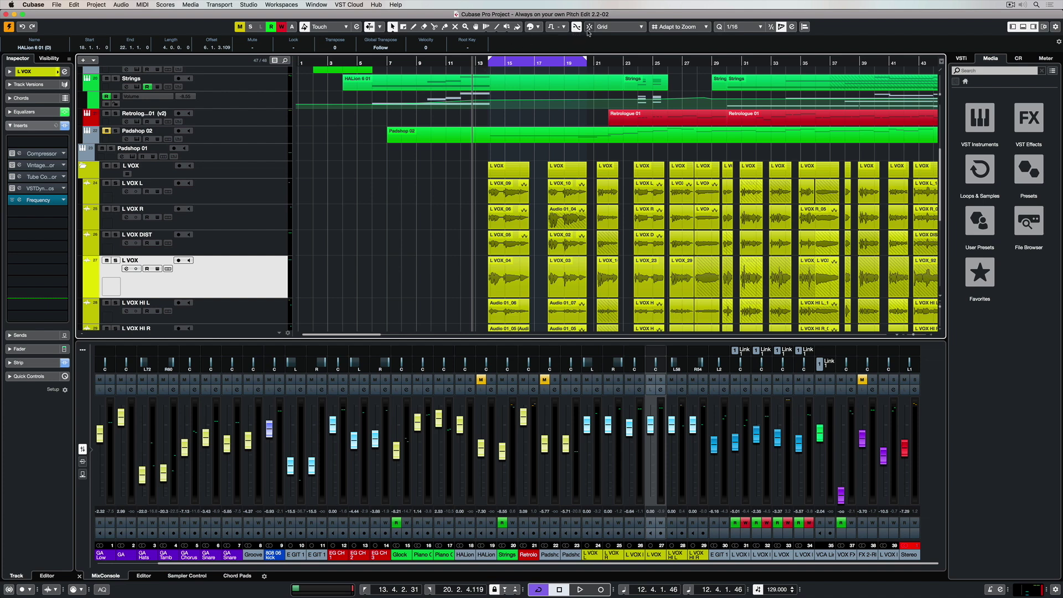
# - Toggle snap twice, then locate the playhead to L VOX_10, L VOX L_12 (2) and L VOX L_14 starts
pyautogui.press('j')
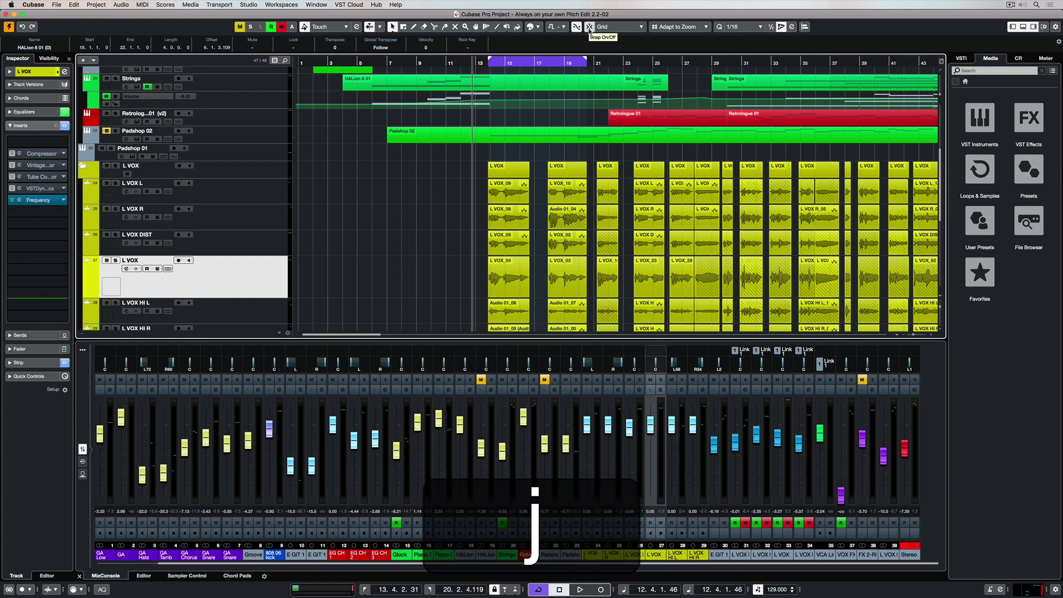
pyautogui.press('j')
pyautogui.press('j')
pyautogui.press('j')
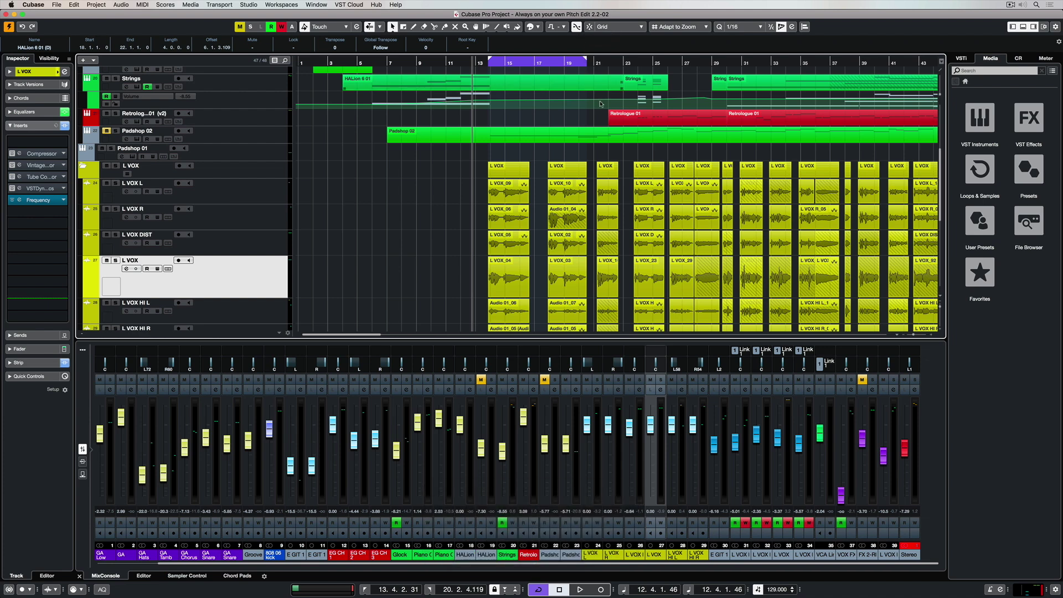
pyautogui.click(568, 191)
pyautogui.press('l')
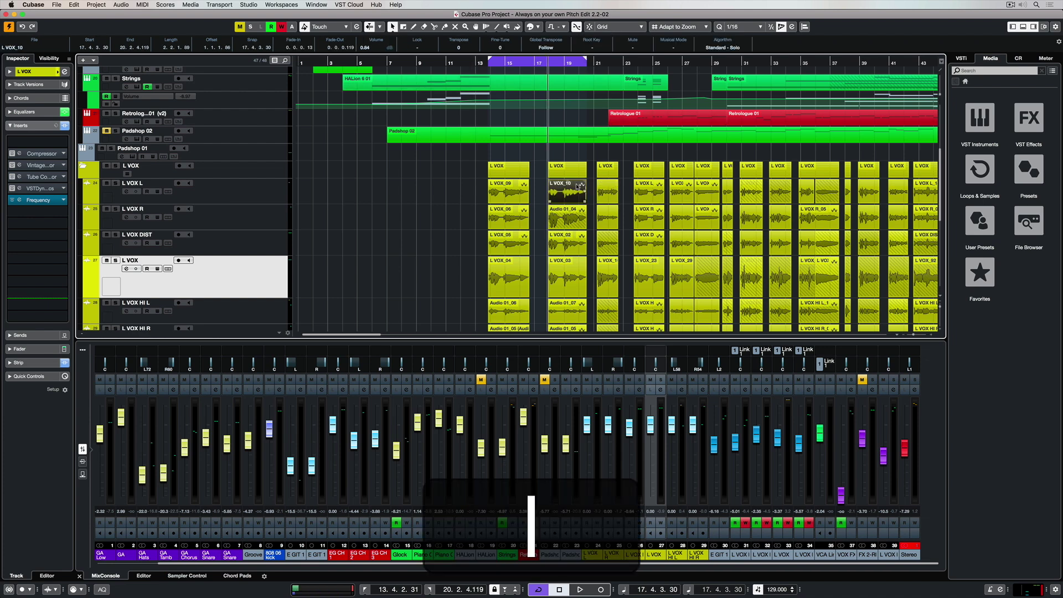
pyautogui.click(748, 191)
pyautogui.press('l')
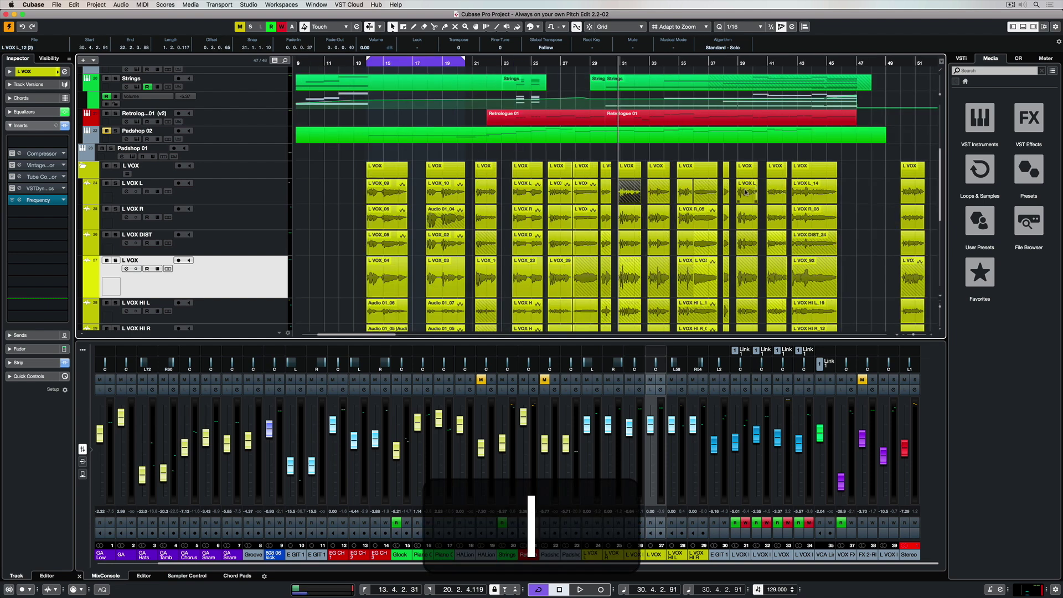
pyautogui.click(808, 191)
pyautogui.press('l')
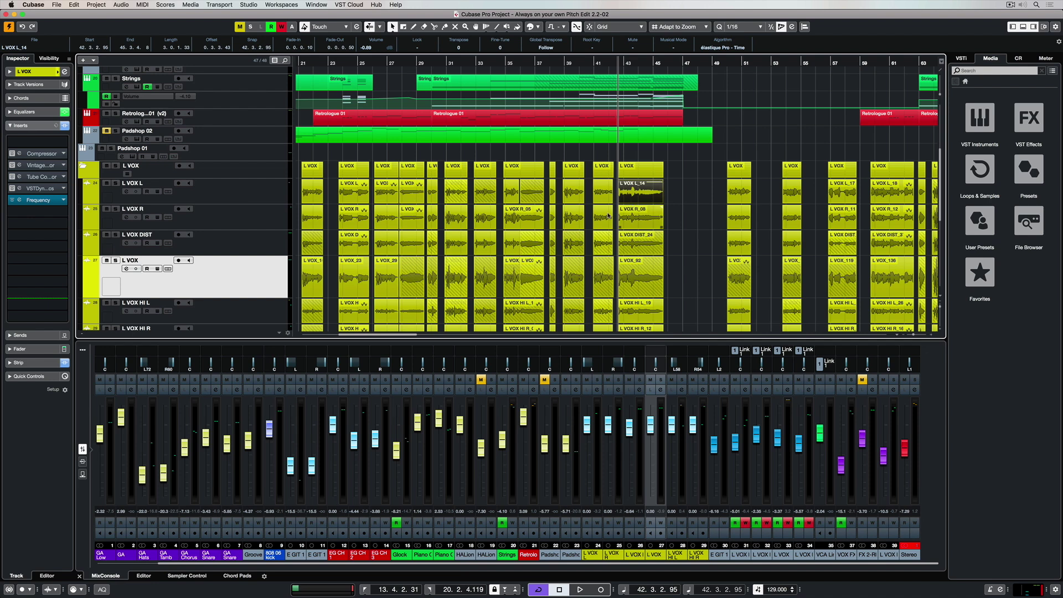
# - Select L VOX R_05, step between event edges with B and N, then mute L VOX
pyautogui.click(533, 215)
pyautogui.press('b')
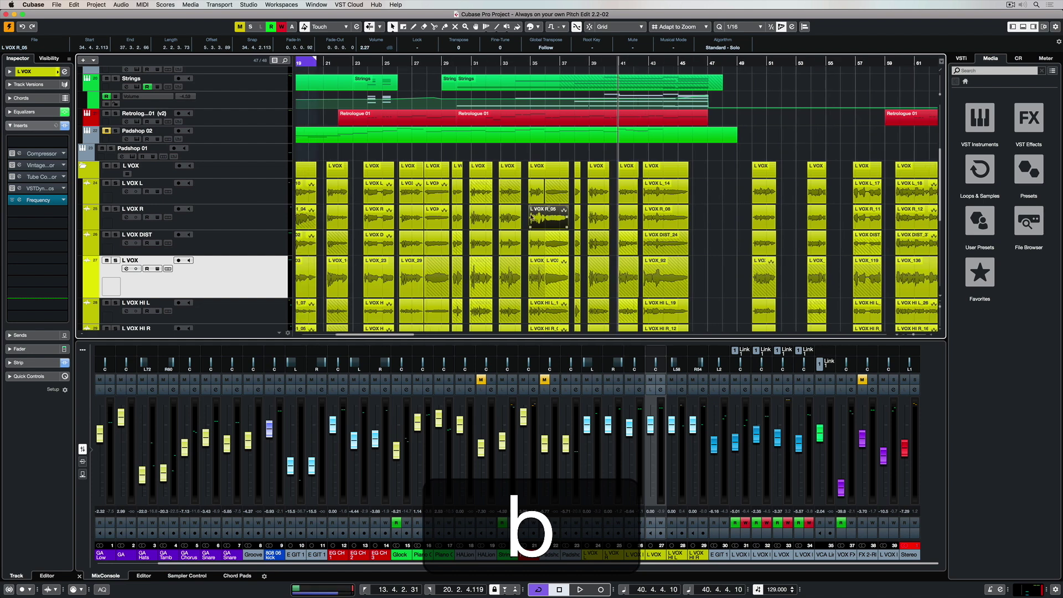
pyautogui.press('n')
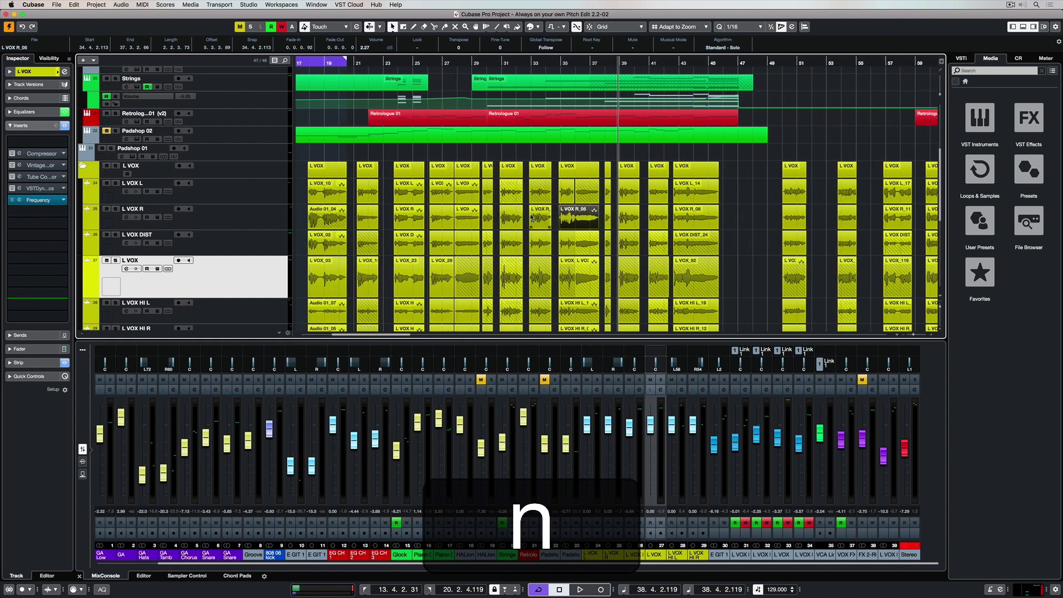
pyautogui.press('n')
pyautogui.press('n')
pyautogui.press('b')
pyautogui.press('b')
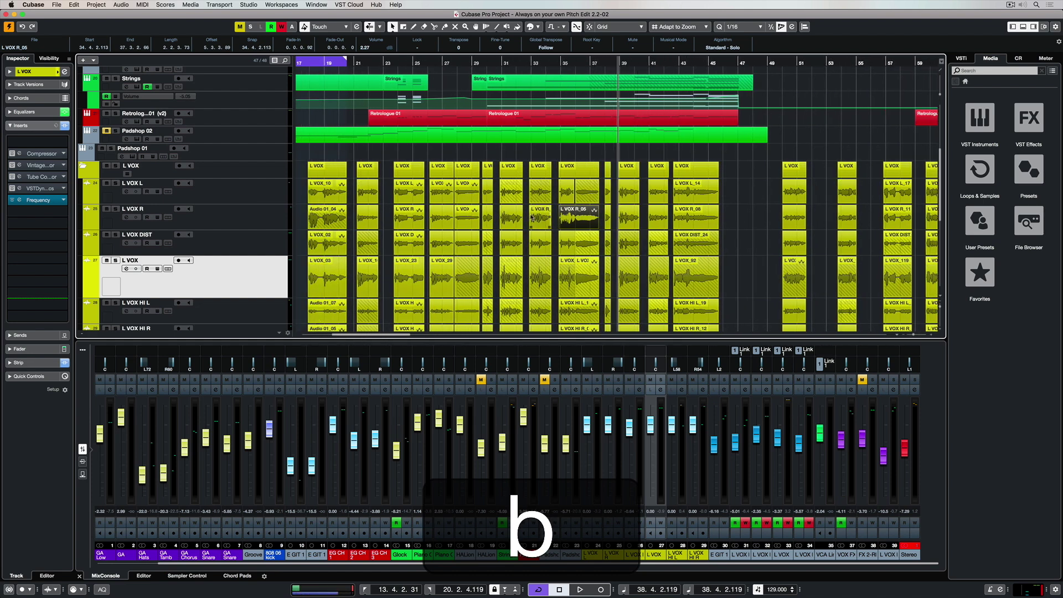
pyautogui.press('b')
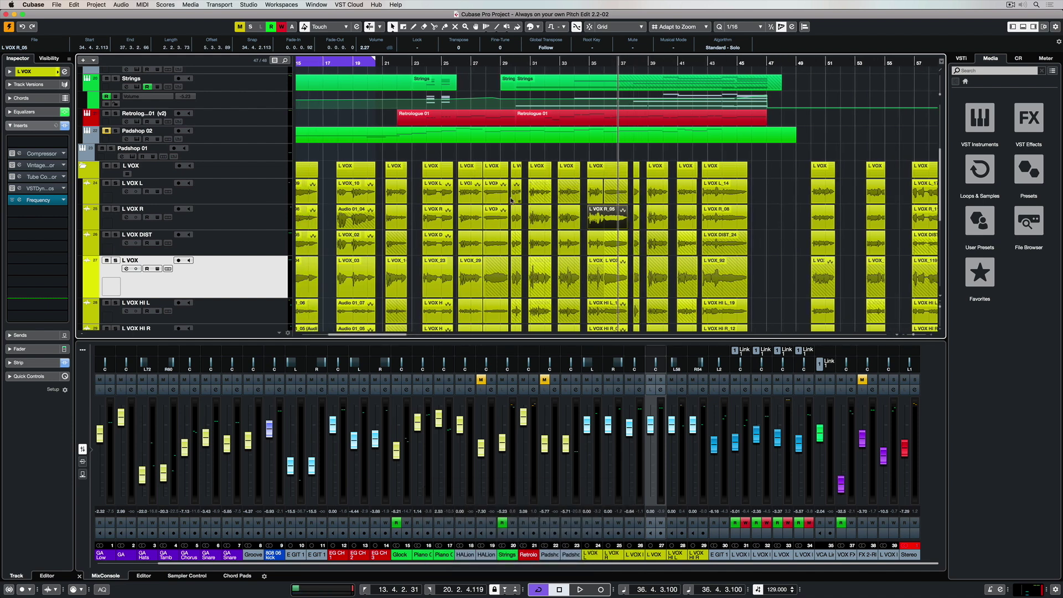
pyautogui.press('m')
pyautogui.press('m')
# - Enlarge the L VOX track with Z and start and stop playback via Space, numpad Enter and 0
pyautogui.press('z')
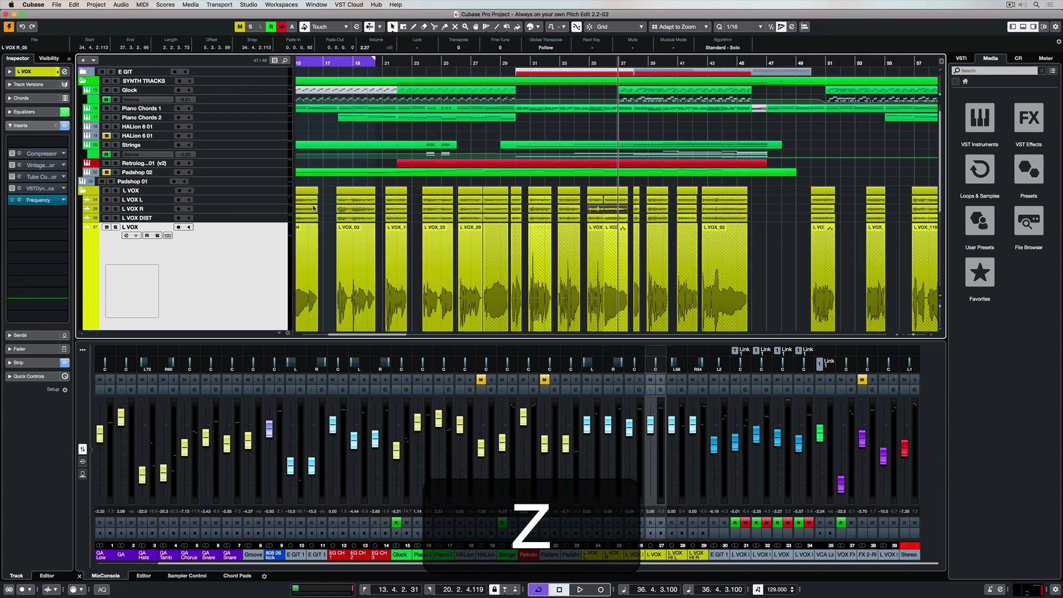
pyautogui.scroll(-3, 313, 208)
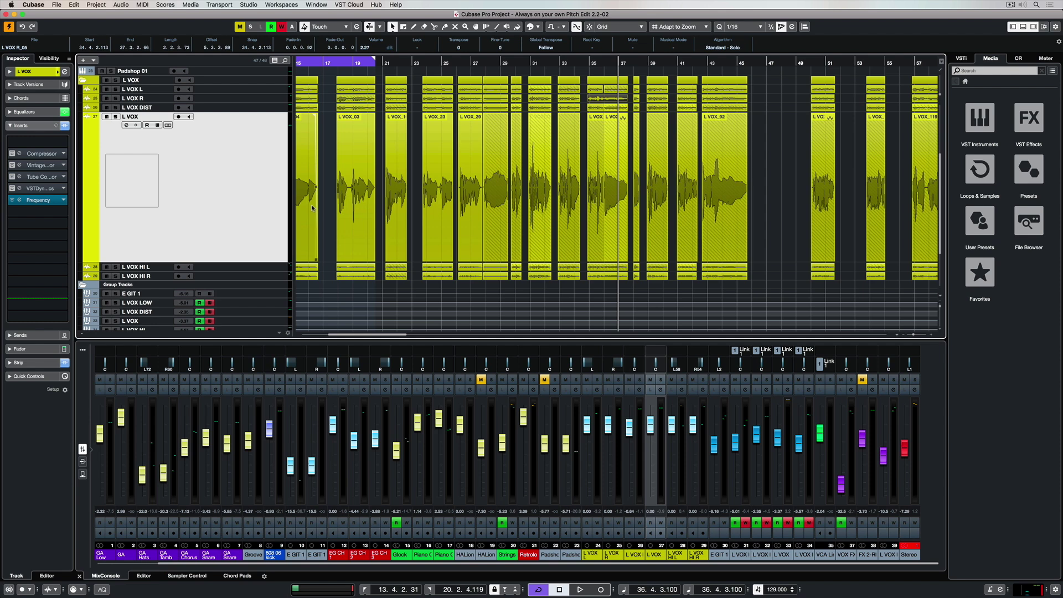
pyautogui.press('space')
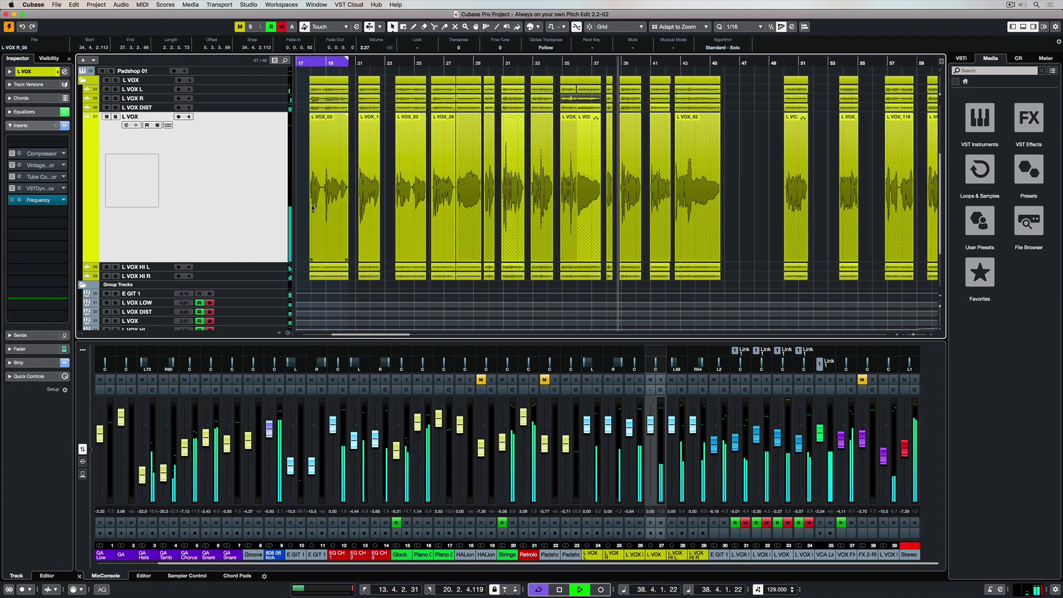
pyautogui.press('KP_0')
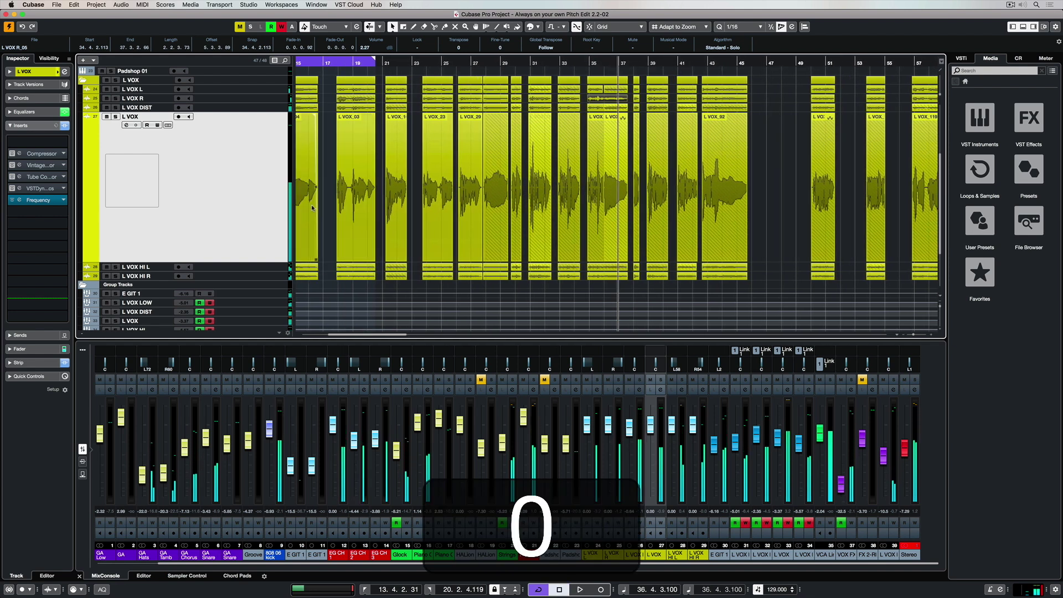
pyautogui.press('KP_Enter')
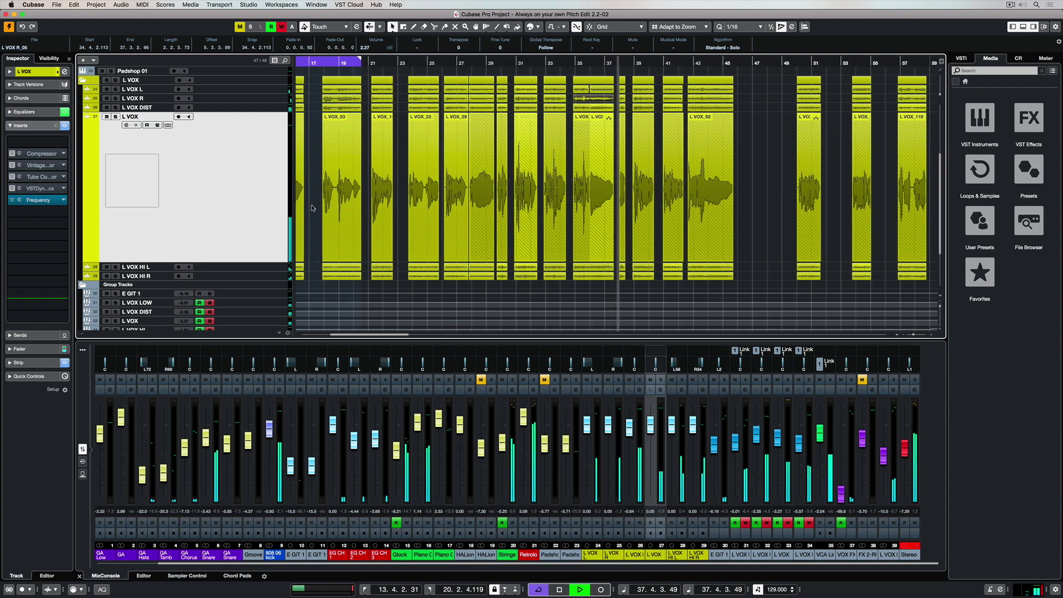
pyautogui.press('KP_0')
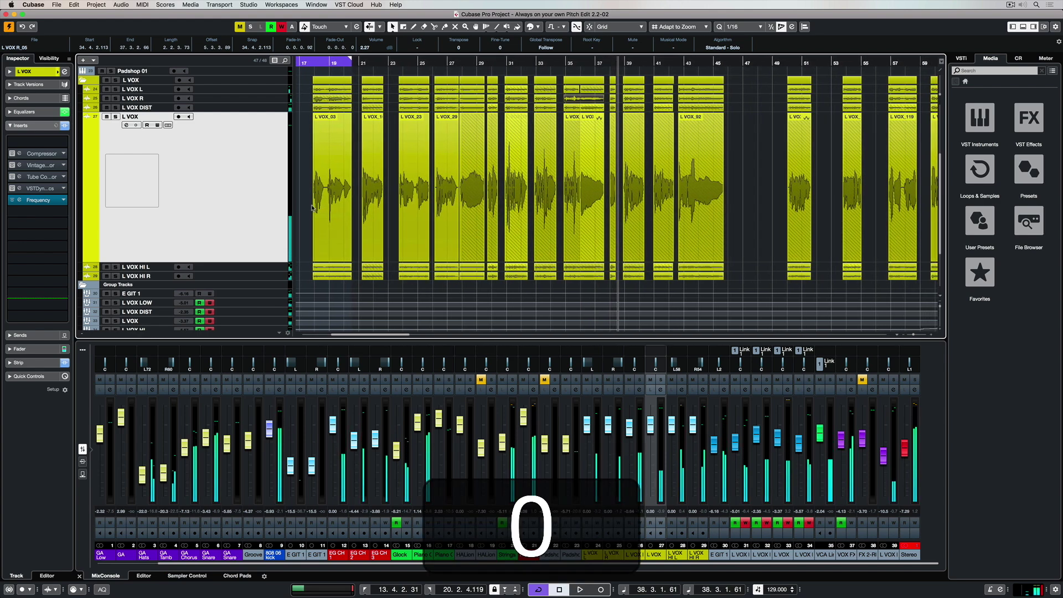
# - Rewind and fast-forward the playhead with numpad minus and plus
pyautogui.press('KP_Subtract')
pyautogui.press('KP_Add')
pyautogui.press('KP_Subtract')
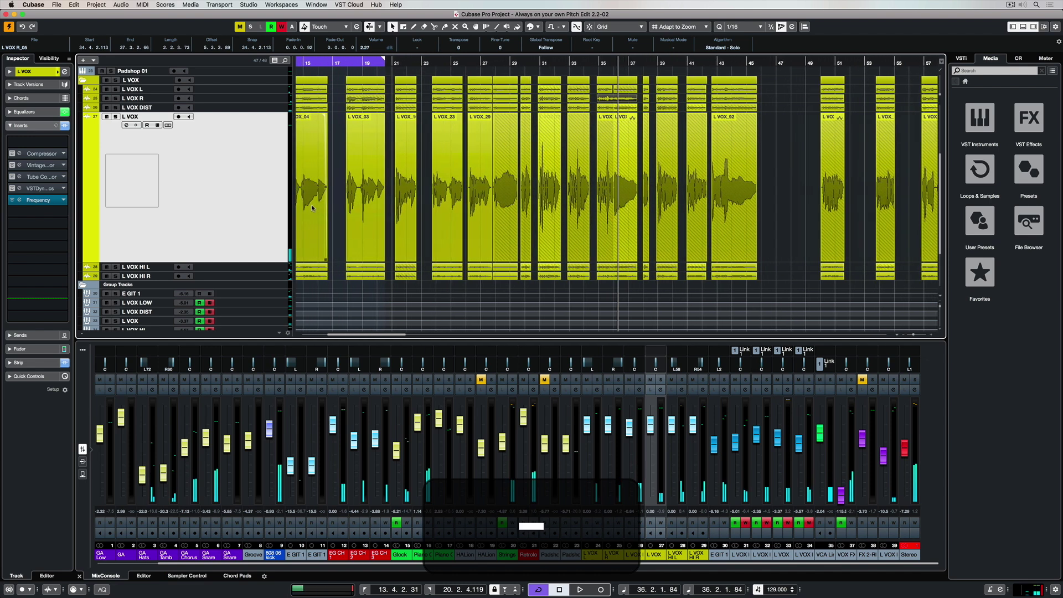
pyautogui.press('KP_Add')
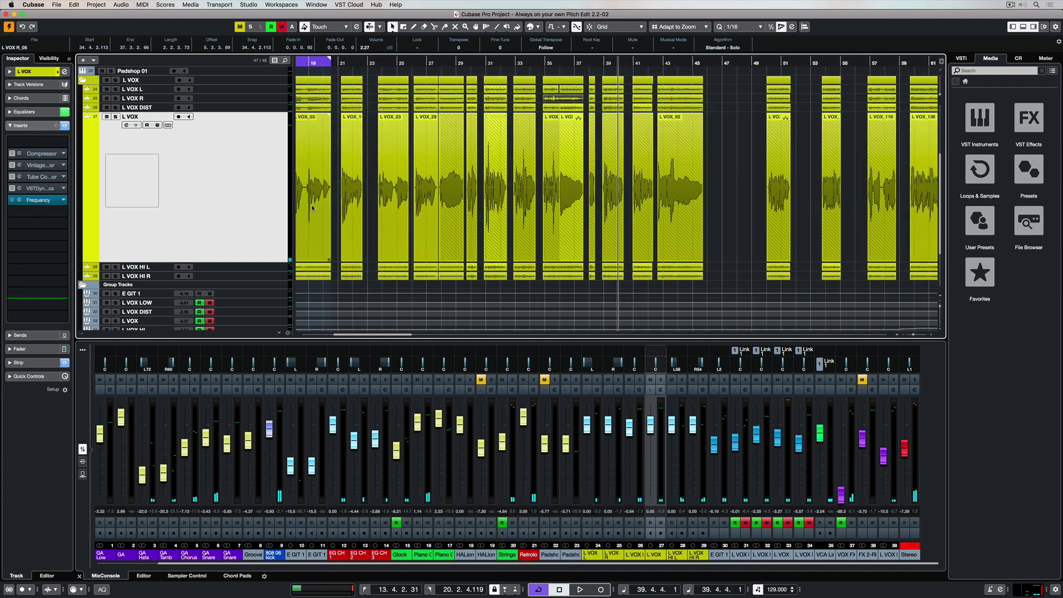
# - Record-enable L VOX, record a short take with numpad *, then undo it
pyautogui.press('KP_Multiply')
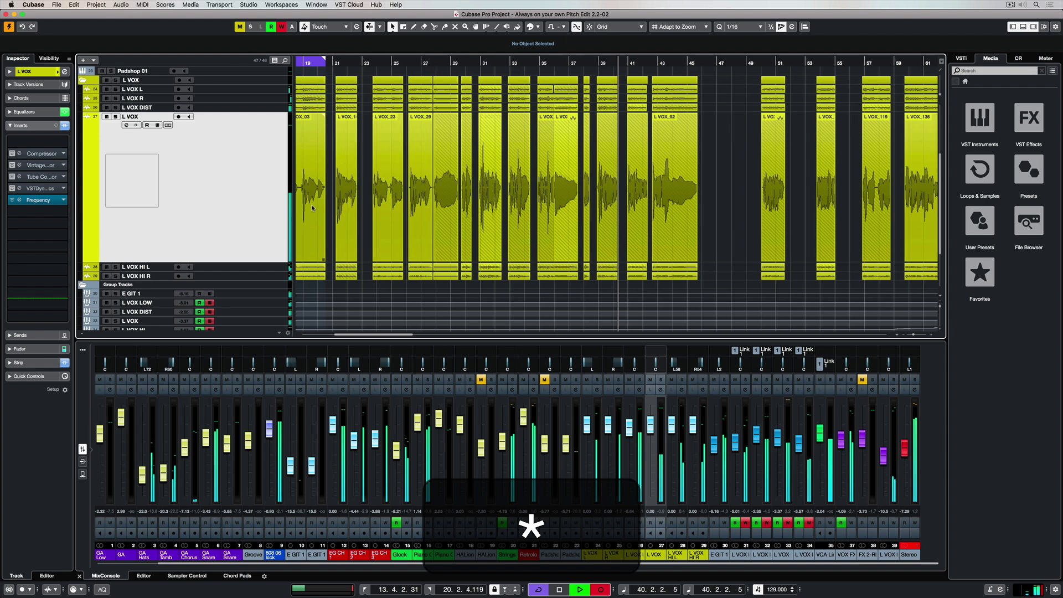
pyautogui.press('r')
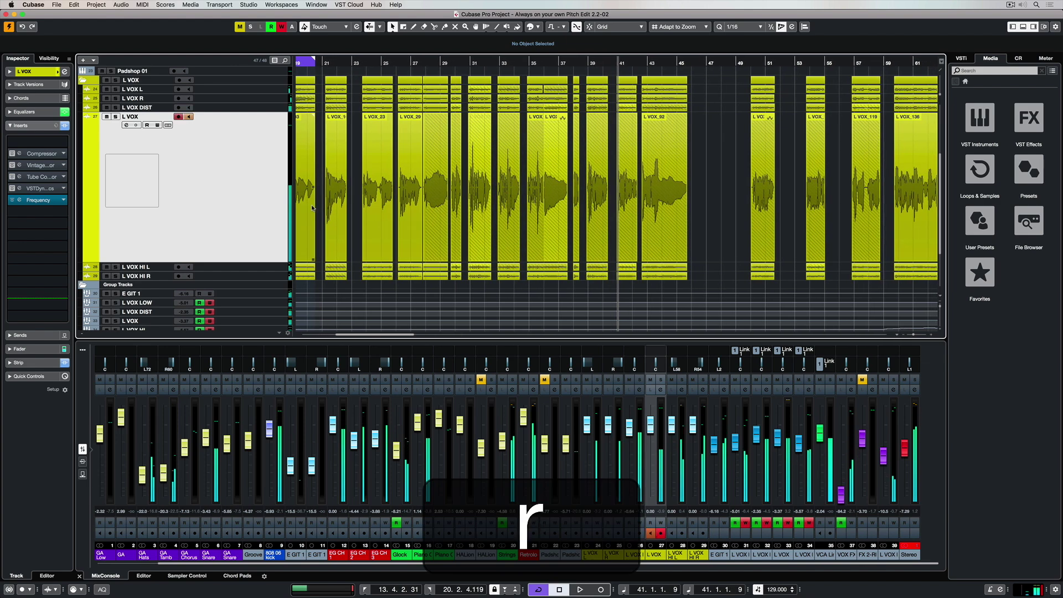
pyautogui.press('KP_Multiply')
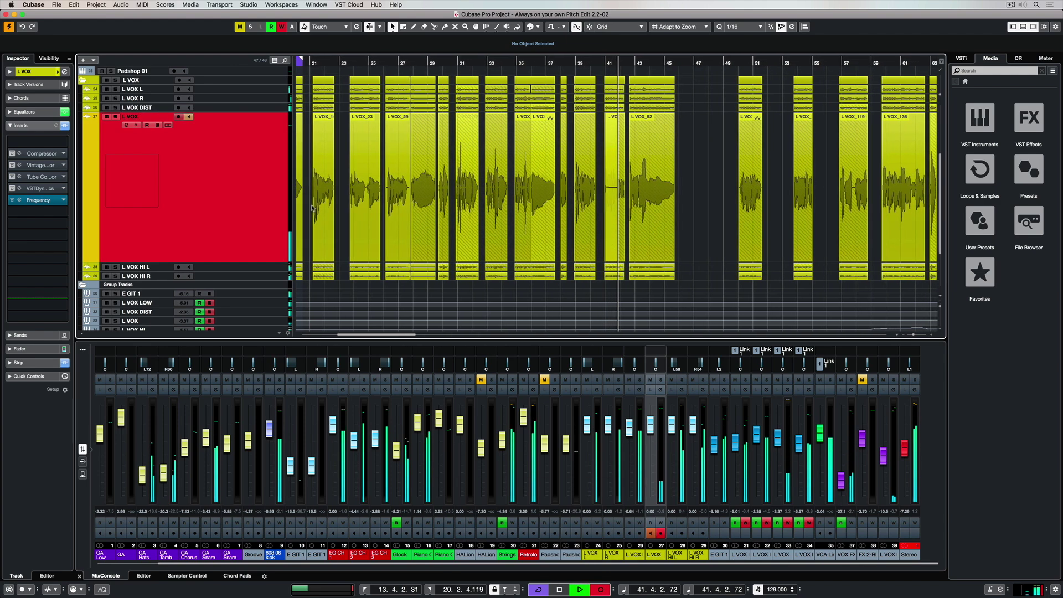
pyautogui.press('space')
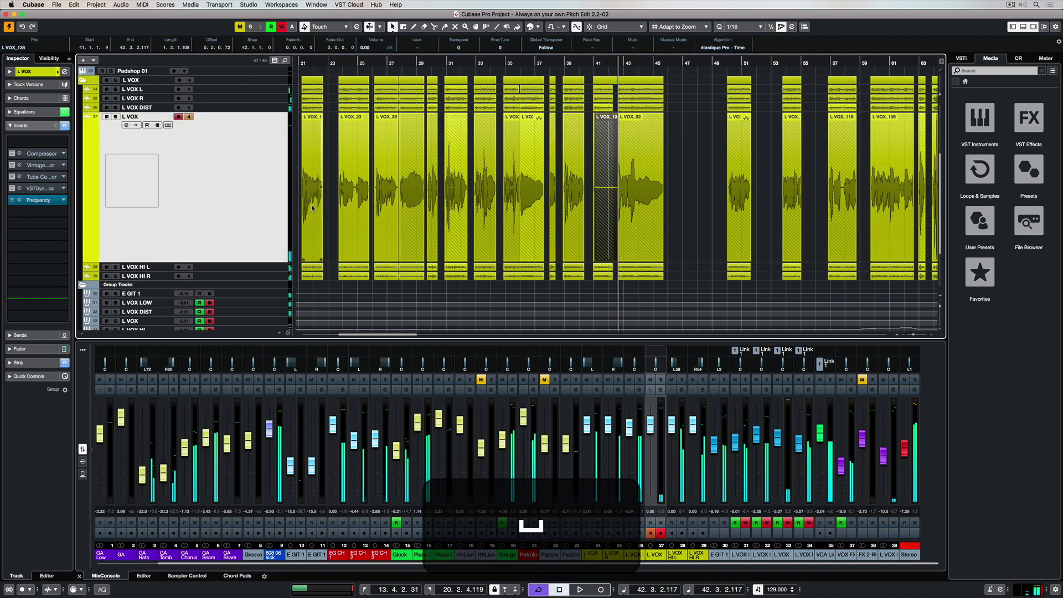
pyautogui.press('super+z')
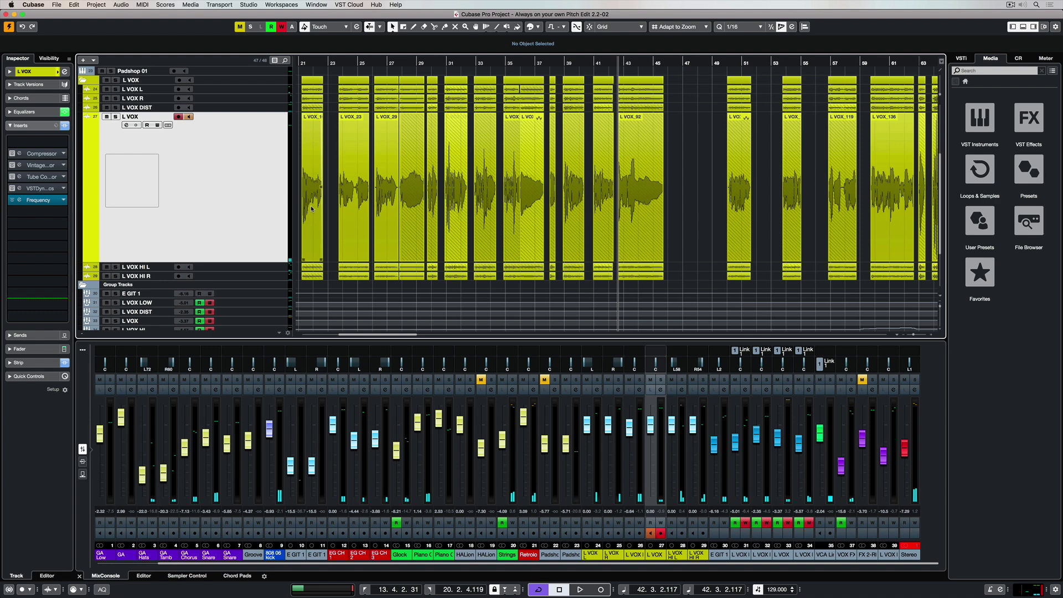
# - Open the Key Commands dialog from the Edit menu
pyautogui.click(70, 4)
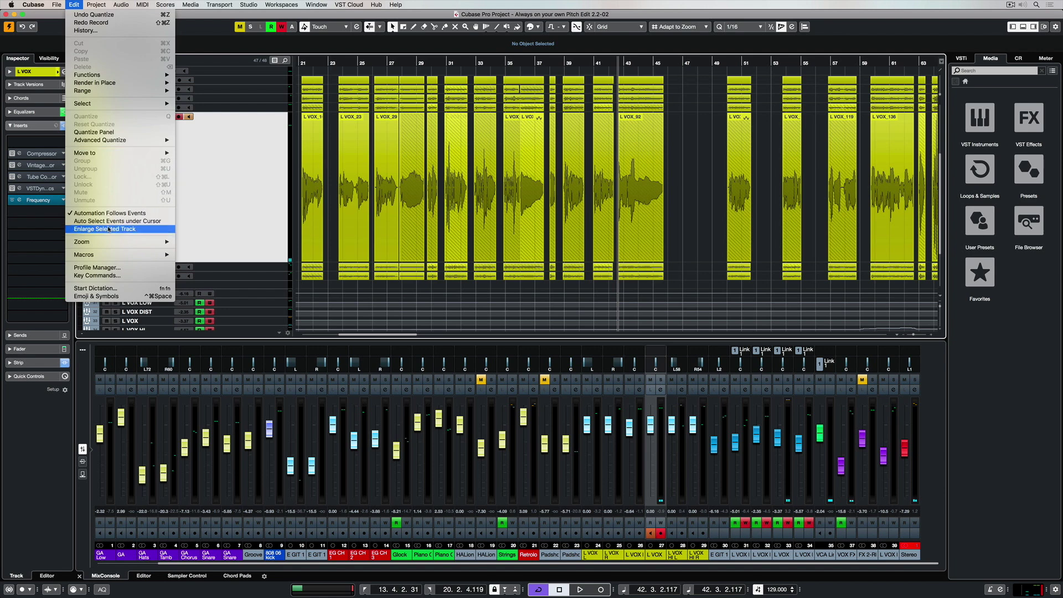
pyautogui.click(111, 276)
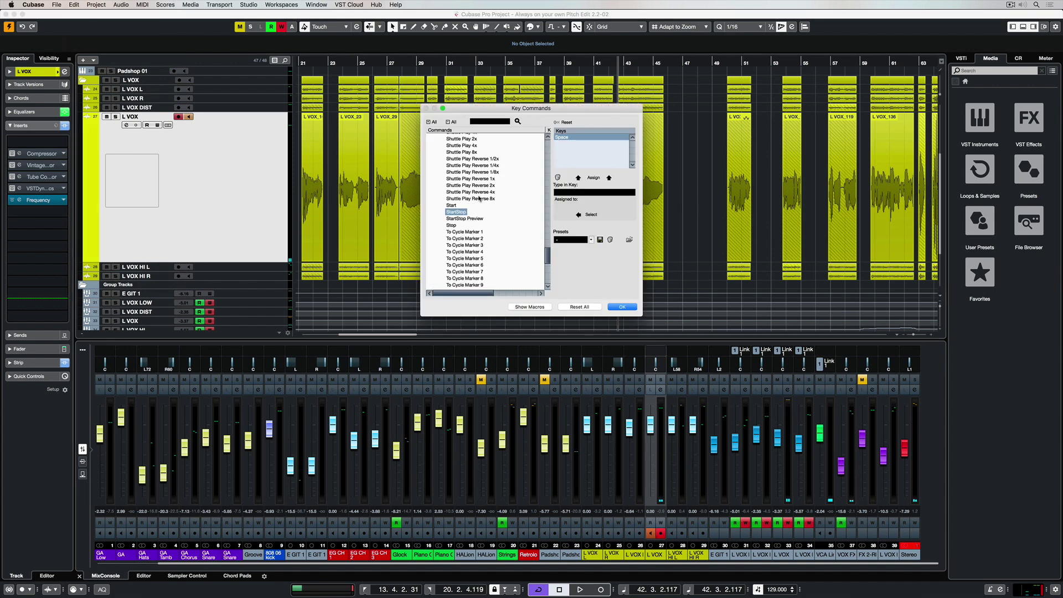
pyautogui.scroll(10, 482, 198)
pyautogui.scroll(15, 482, 198)
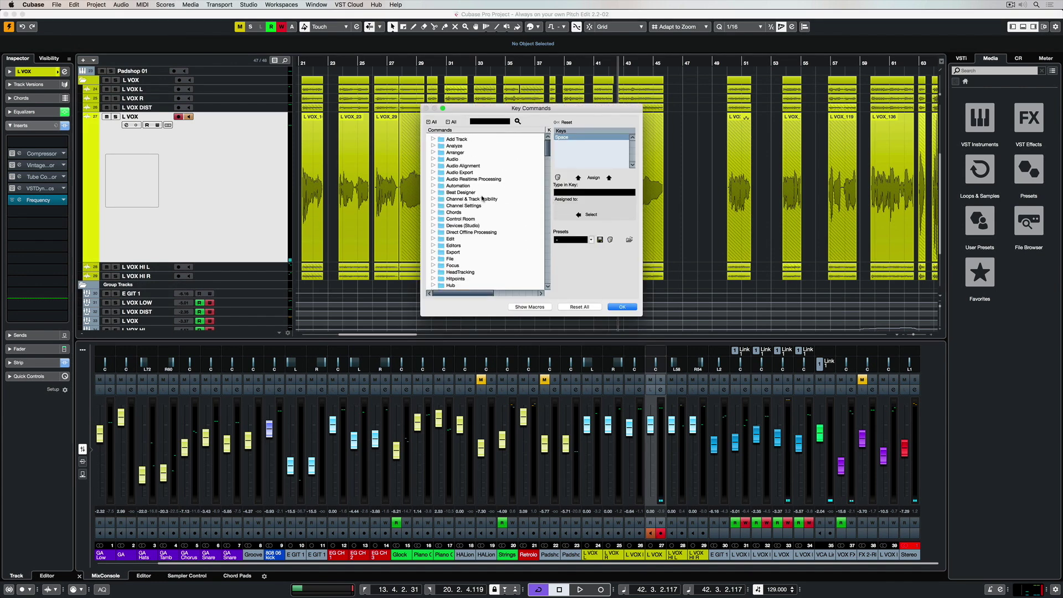
# - Search for "m" and enter M in Type in Key, revealing its Edit - Mute assignment
pyautogui.write('m')
pyautogui.click(460, 219)
pyautogui.scroll(-8, 472, 221)
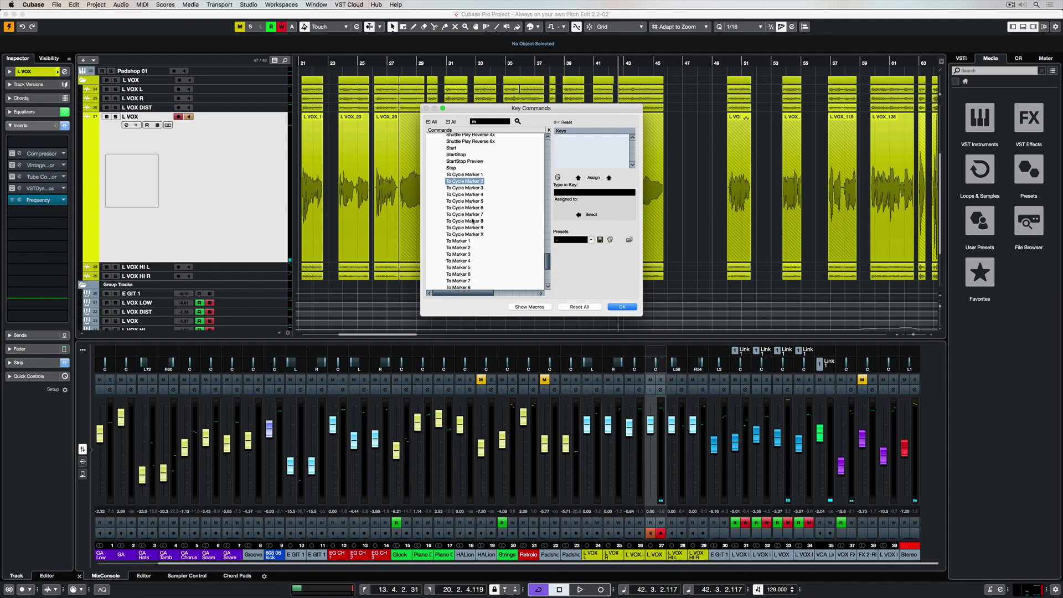
pyautogui.click(589, 193)
pyautogui.press('m')
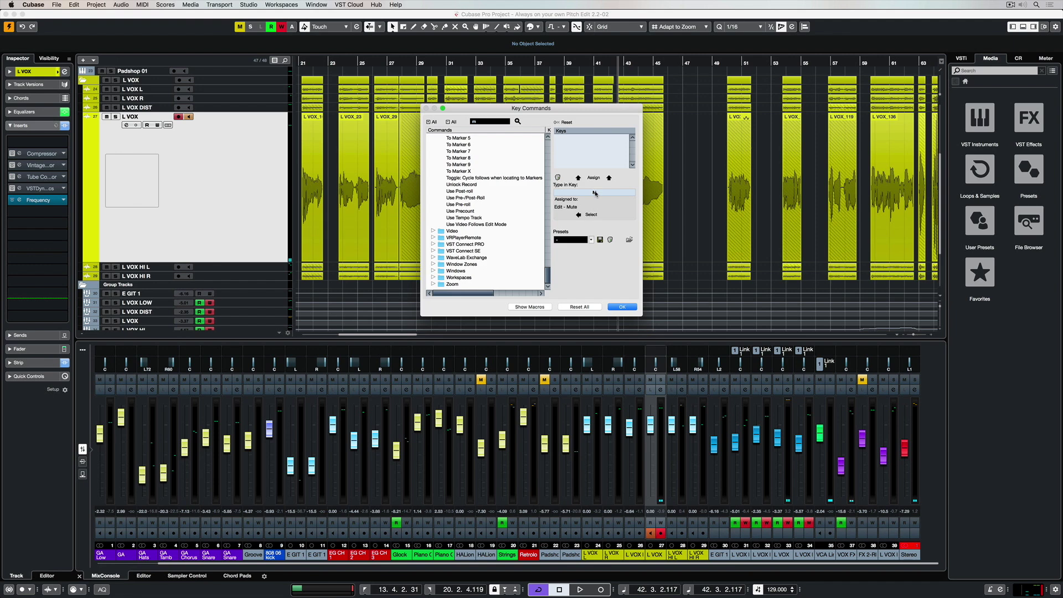
# - Look up the A, R and 5 key assignments (5 is Erase Tool), then show the key command presets list
pyautogui.press('a')
pyautogui.press('r')
pyautogui.press('5')
pyautogui.click(580, 239)
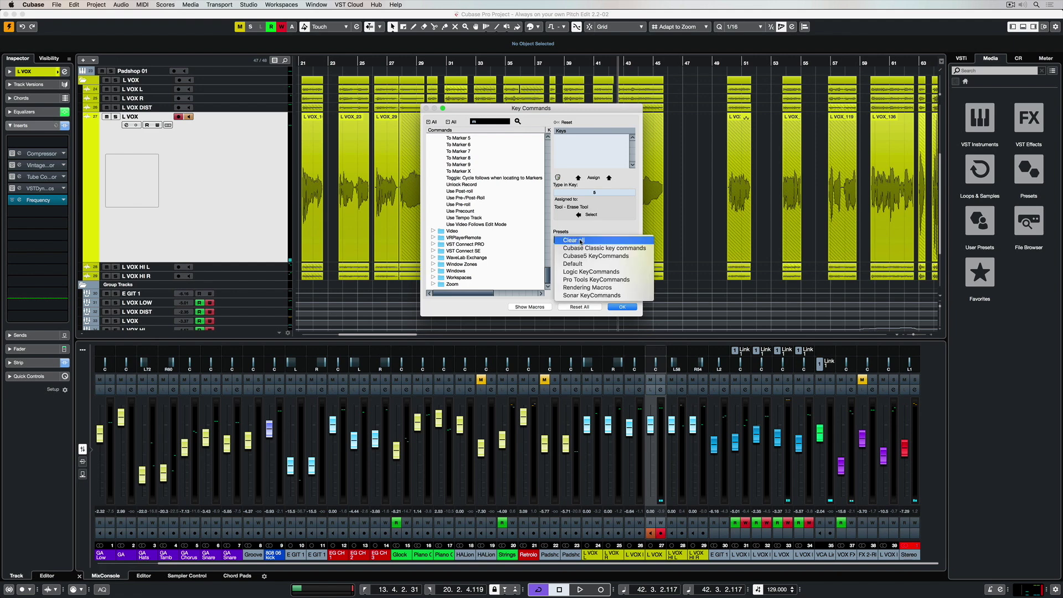